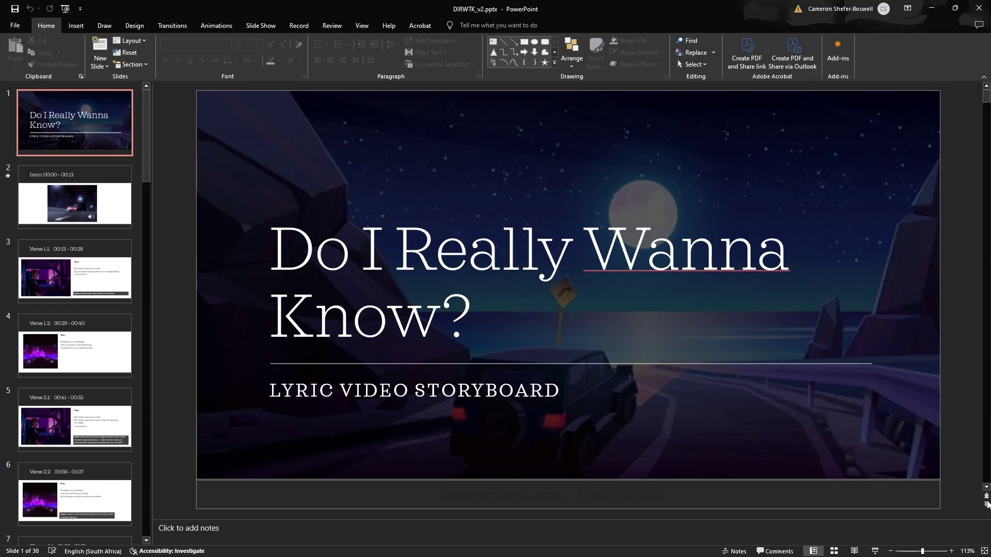
# Step: Advance the storyboard deck six slides, from the title slide to slide 7
pyautogui.click(986, 504)
pyautogui.click(986, 505)
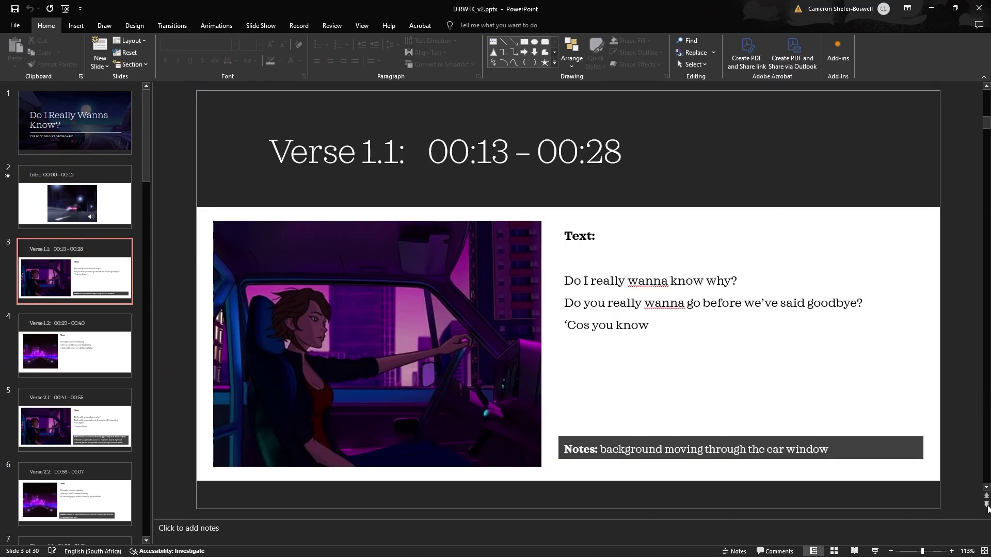
pyautogui.click(986, 505)
pyautogui.click(986, 505)
pyautogui.click(986, 504)
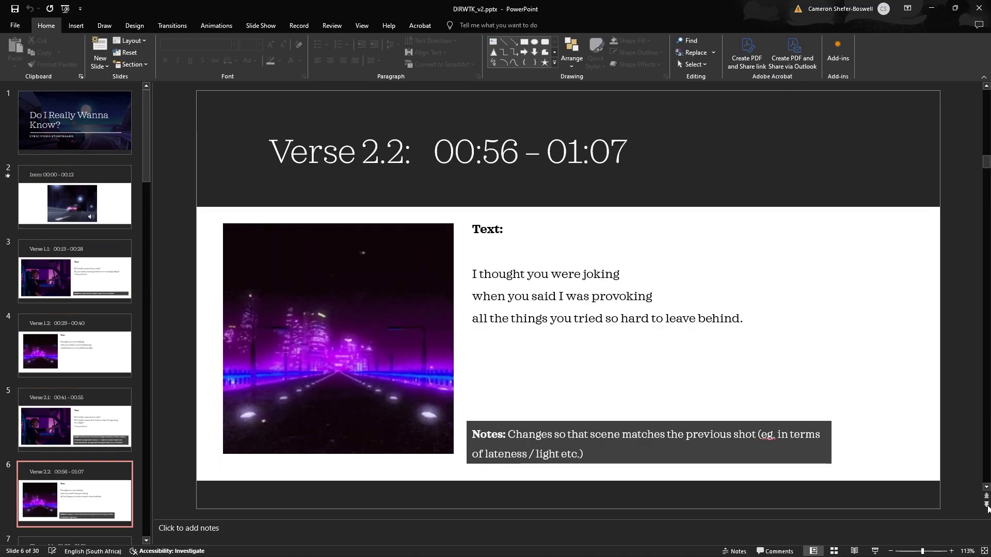
pyautogui.click(986, 505)
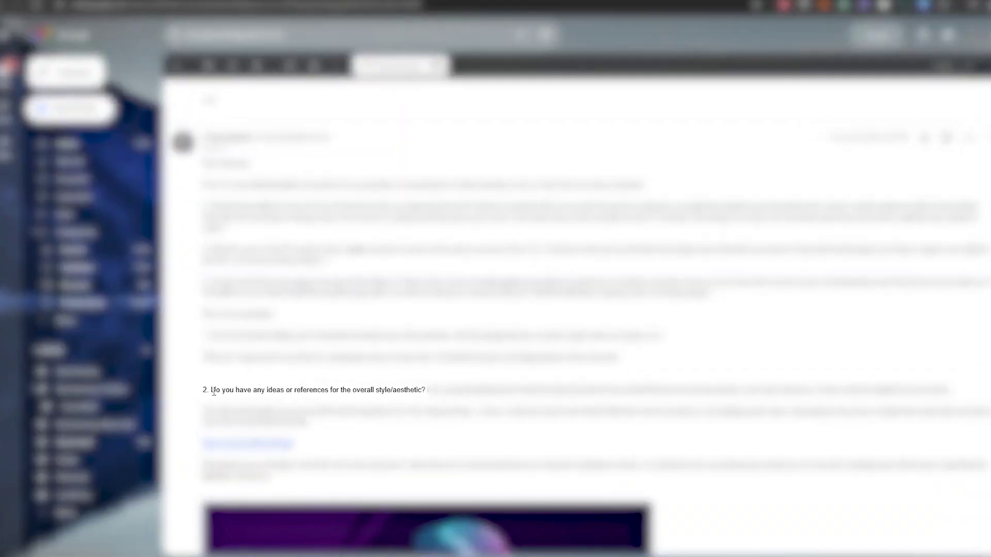
# Step: Highlight the client email's question about style references
pyautogui.moveTo(214, 392); pyautogui.dragTo(278, 393)
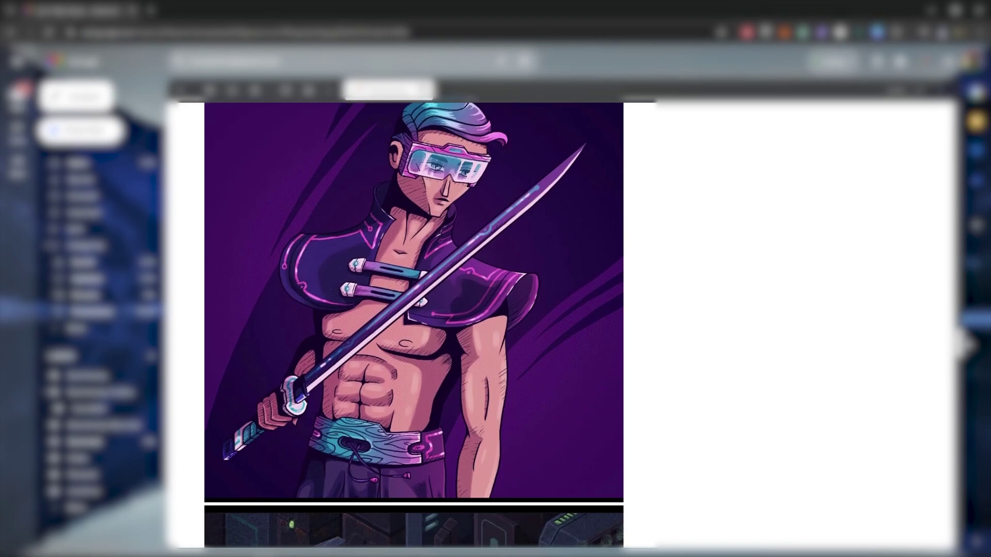
pyautogui.scroll(-7, 970, 366)
pyautogui.scroll(-7, 970, 366)
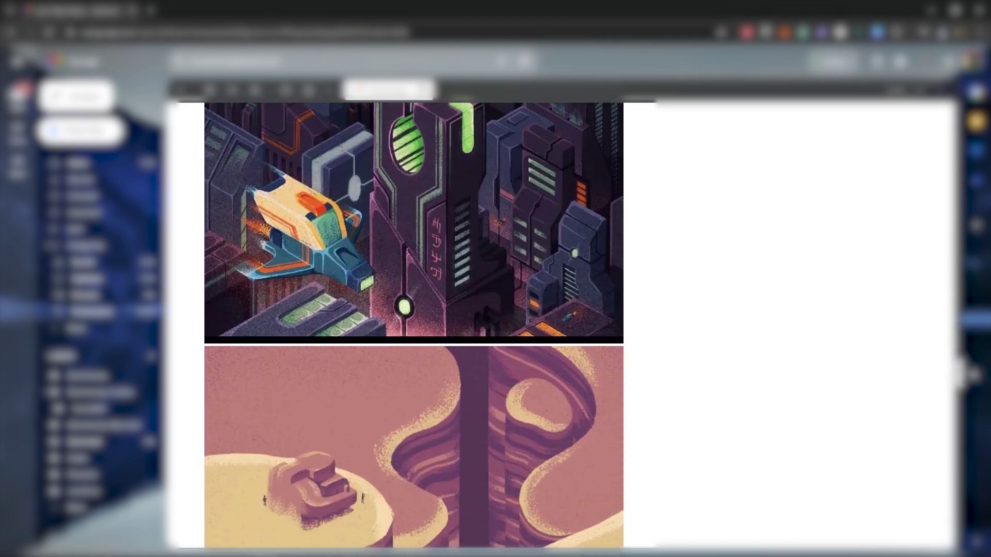
pyautogui.scroll(-4, 970, 366)
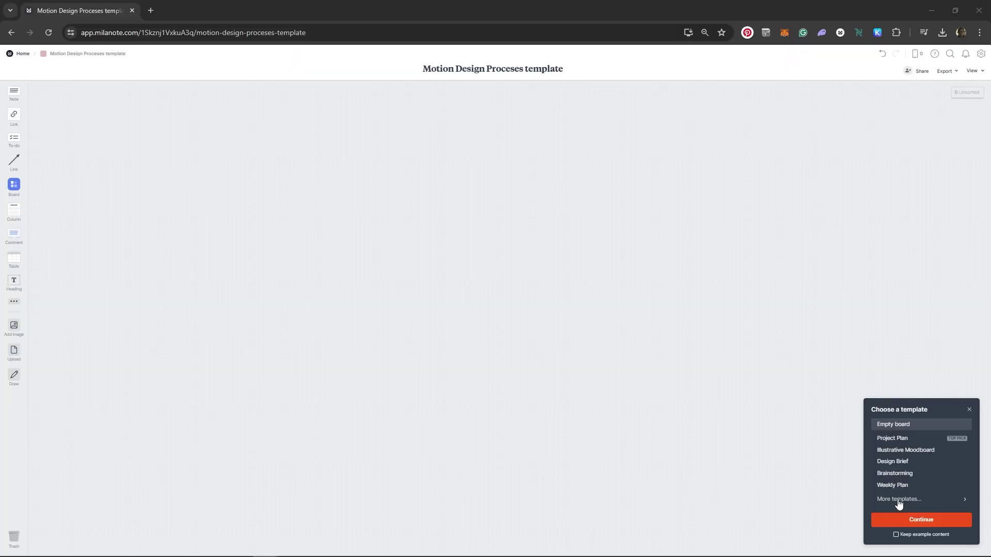
# Step: Copy the motion design template from the template gallery into the board, then open its Moodboard
pyautogui.click(898, 500)
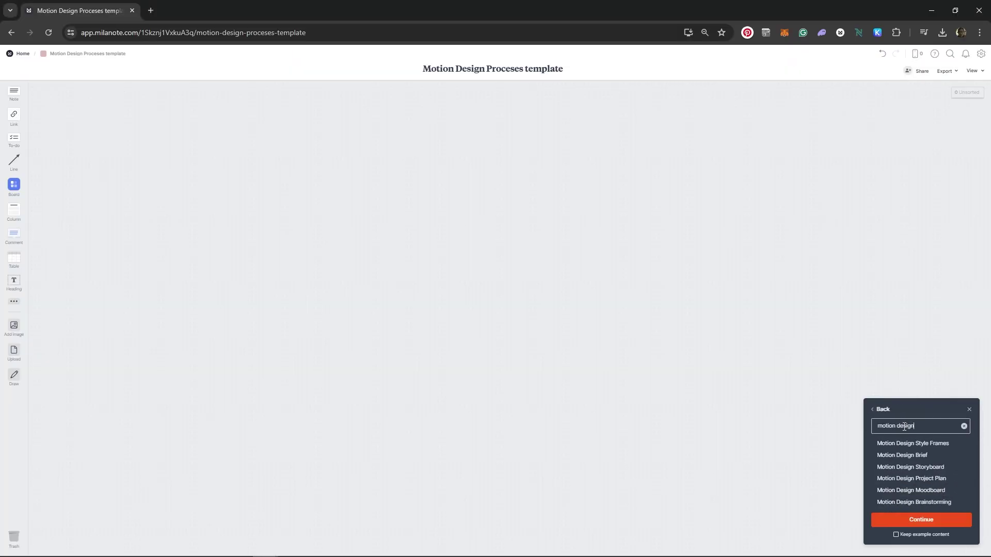
pyautogui.click(932, 519)
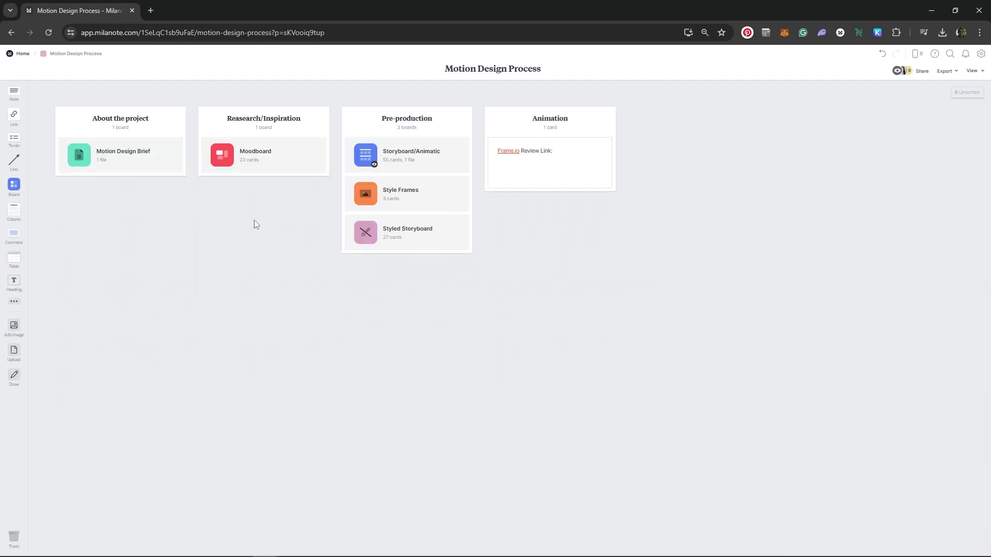
pyautogui.click(227, 153)
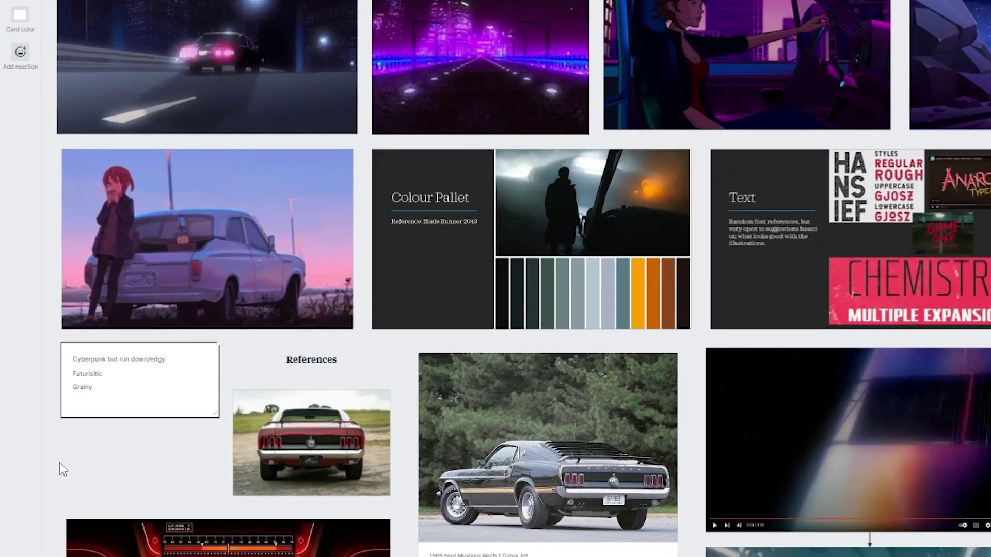
pyautogui.click(931, 499)
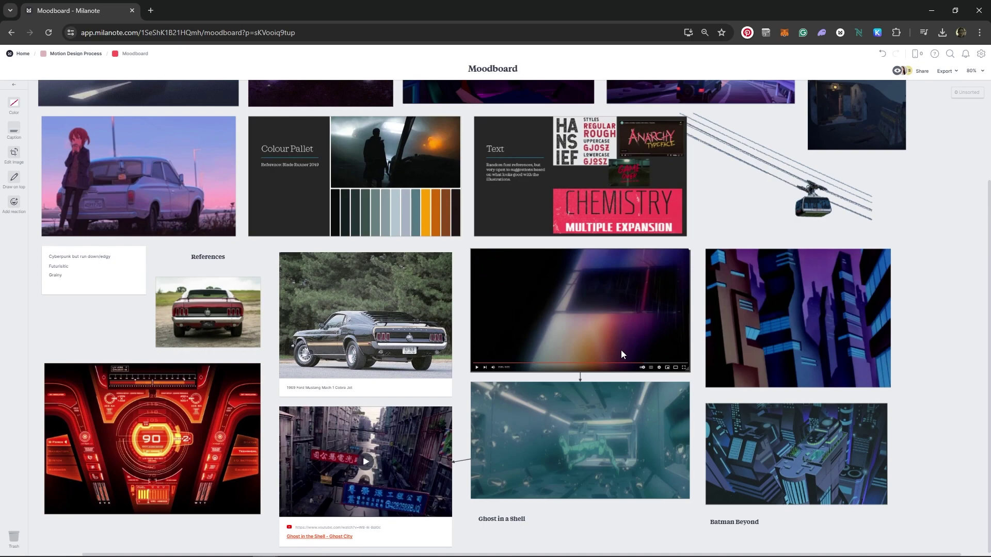
pyautogui.click(608, 452)
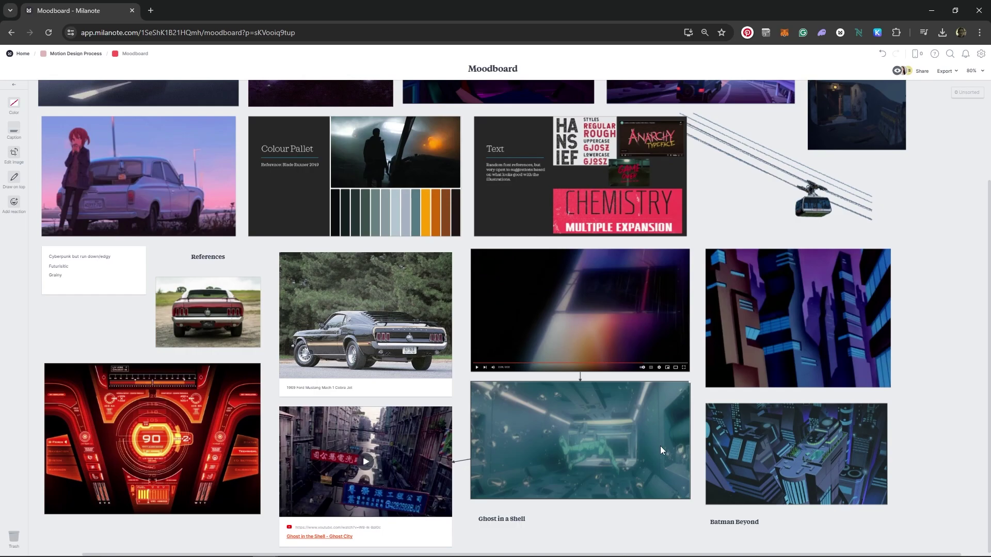
pyautogui.click(860, 382)
pyautogui.click(860, 448)
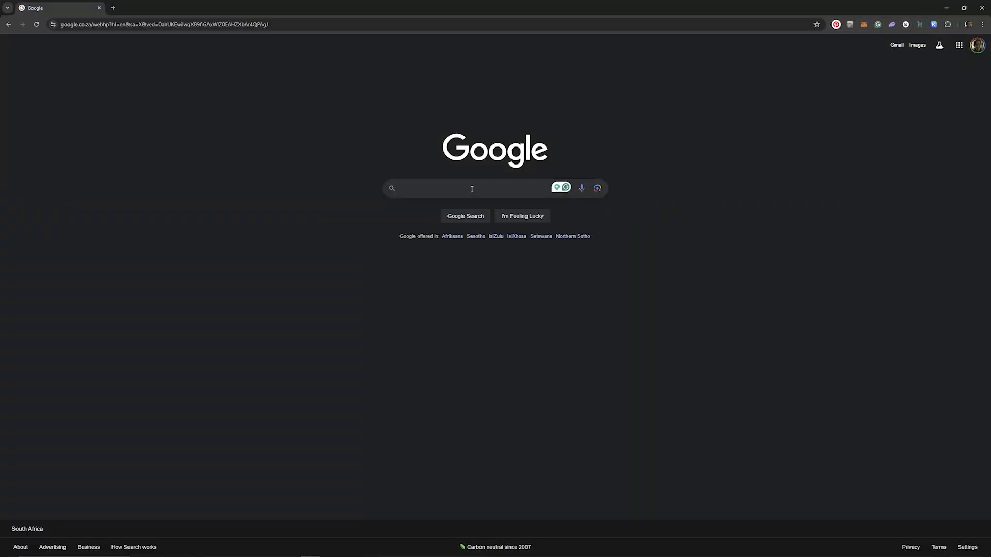
# Step: Search images for 'batman beyond backgrounds' and save the city artwork to Milanote
pyautogui.click(446, 188)
pyautogui.write('batman beyo')
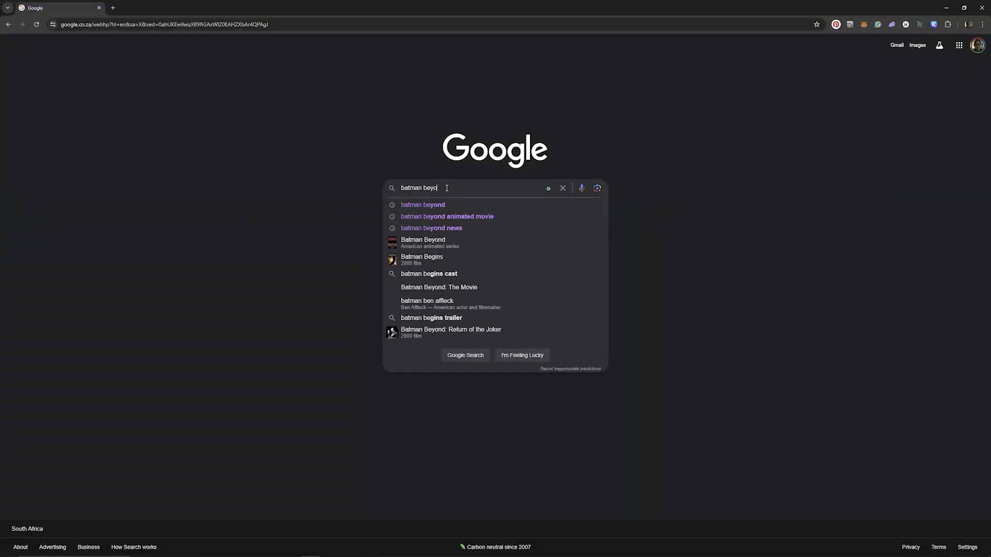
pyautogui.write('nd backgrounds')
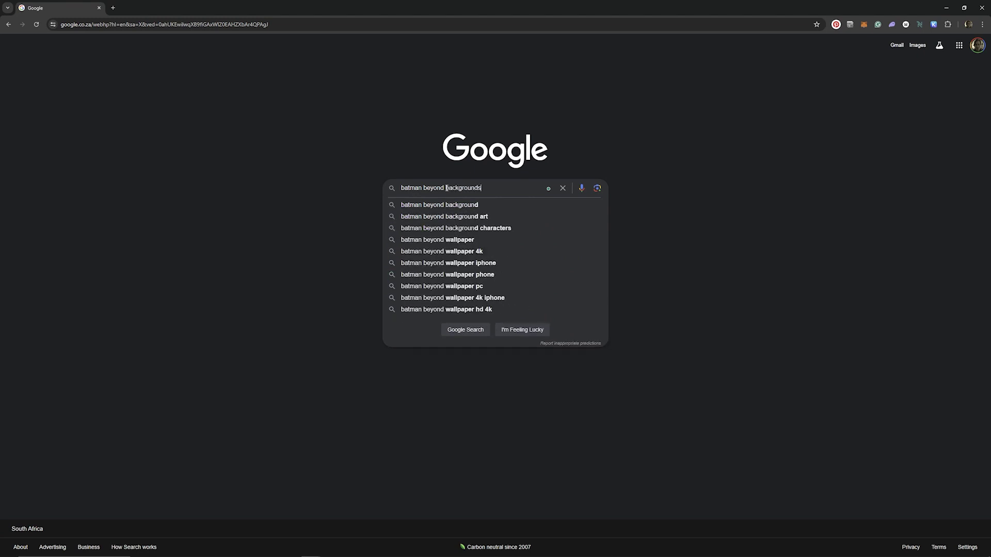
pyautogui.press('Return')
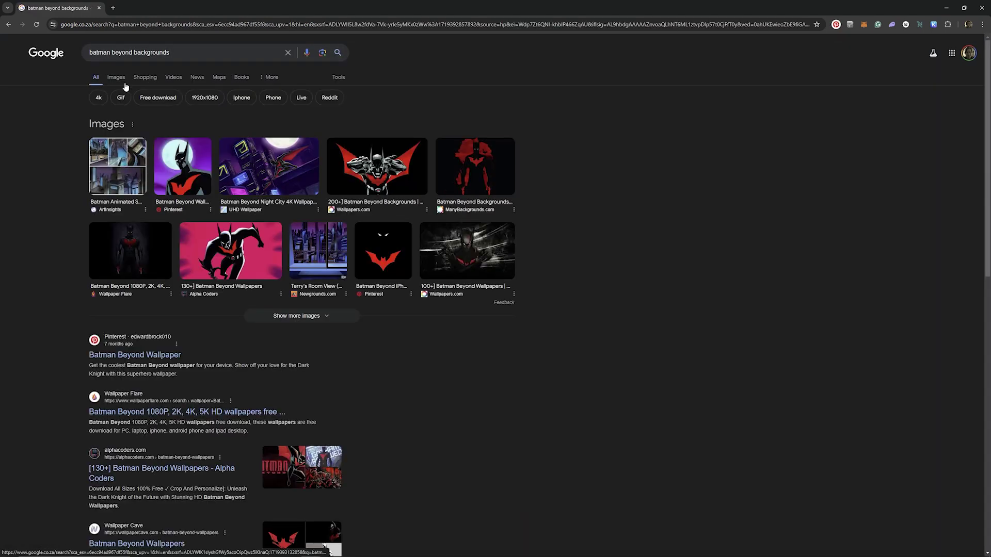
pyautogui.click(116, 77)
pyautogui.scroll(-5, 495, 310)
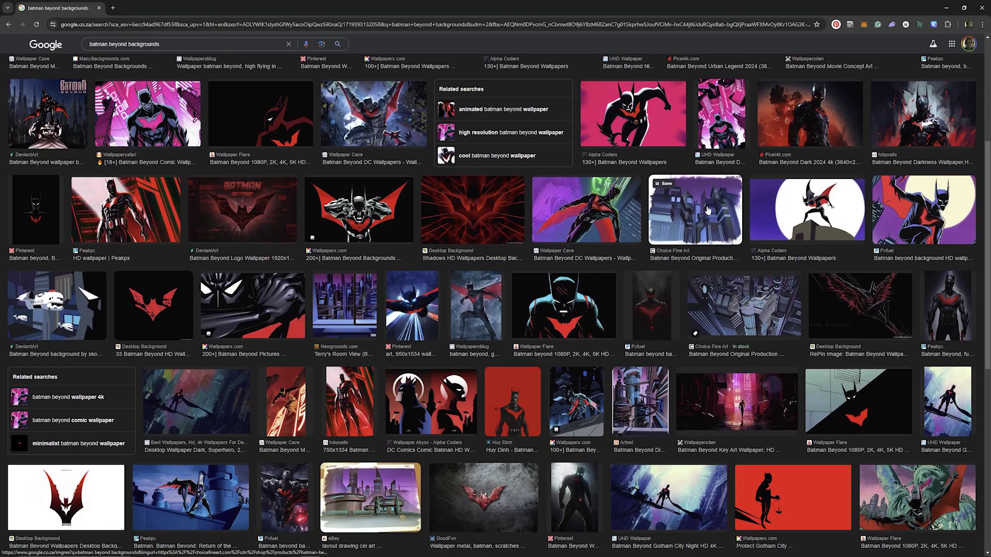
pyautogui.click(695, 220)
pyautogui.rightClick(897, 180)
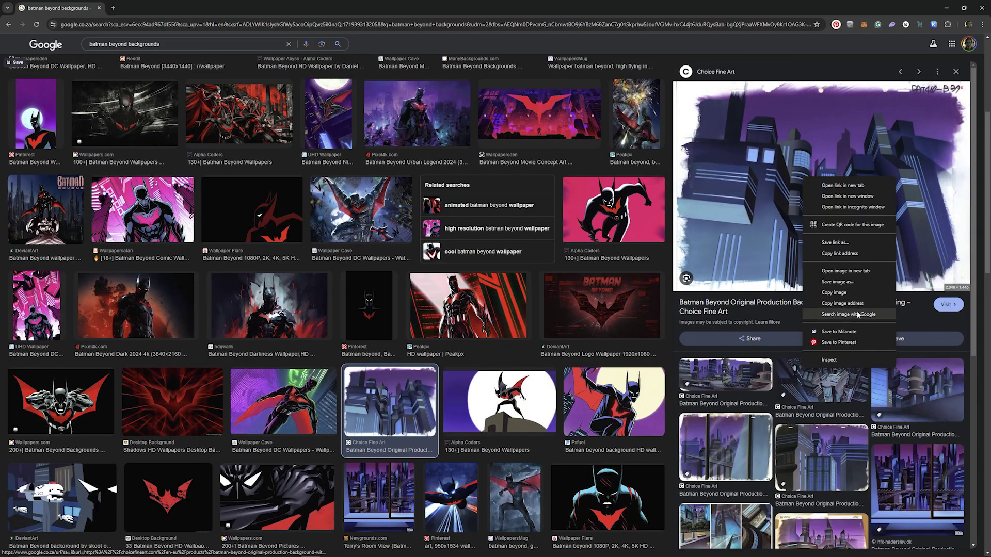
pyautogui.click(857, 332)
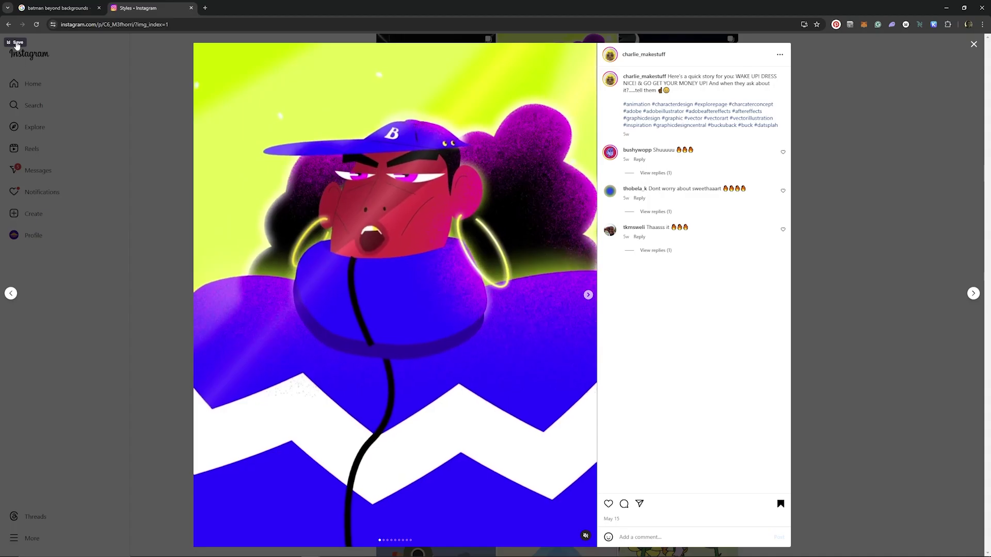
# Step: Save the Instagram illustration and the Dribbble Blade illustration to the Moodboard
pyautogui.click(924, 252)
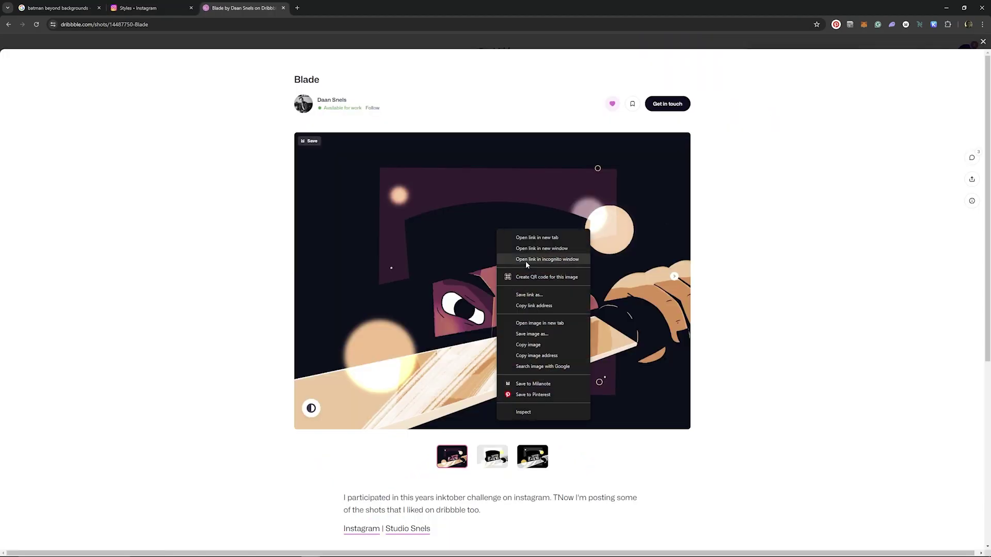
pyautogui.click(541, 383)
pyautogui.click(922, 186)
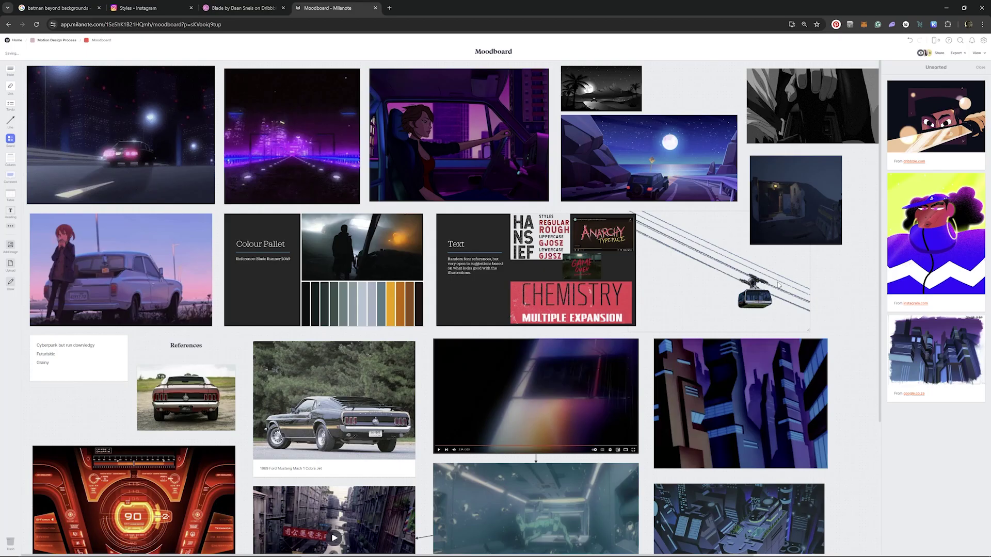
pyautogui.scroll(-3, 775, 280)
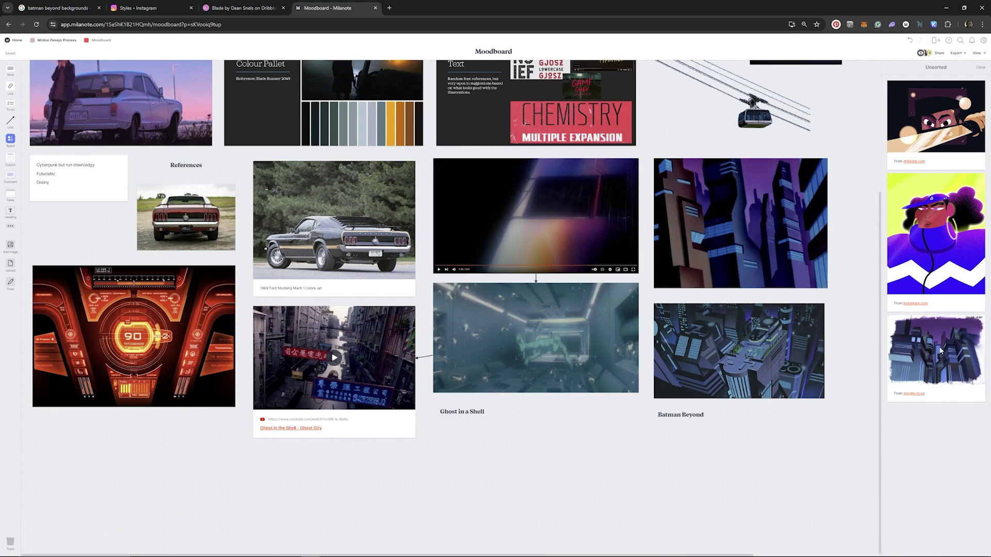
# Step: Place the Batman Beyond city art, Instagram character art and Blade illustration on the moodboard
pyautogui.moveTo(966, 349); pyautogui.dragTo(839, 468)
pyautogui.moveTo(937, 275); pyautogui.dragTo(573, 504)
pyautogui.moveTo(950, 115); pyautogui.dragTo(706, 467)
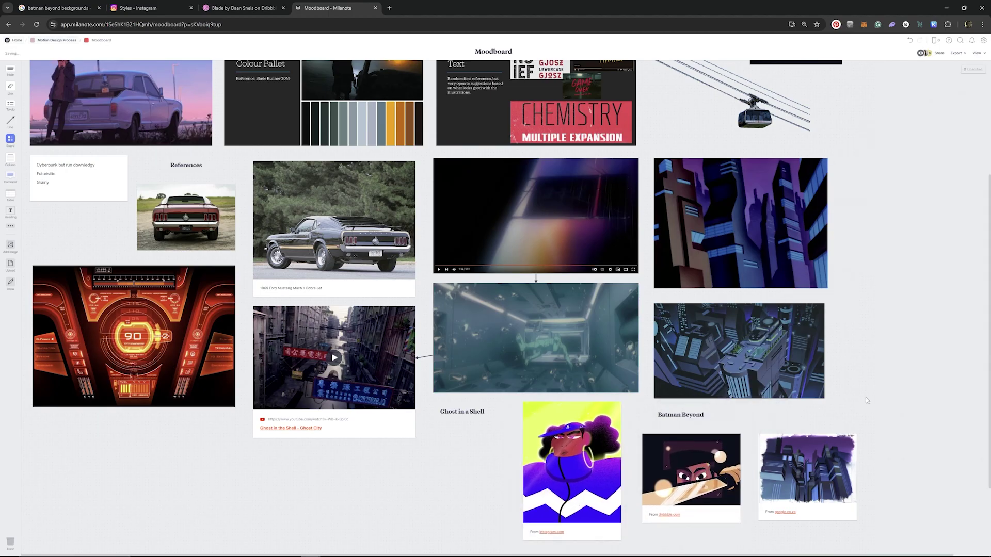
pyautogui.scroll(4, 856, 375)
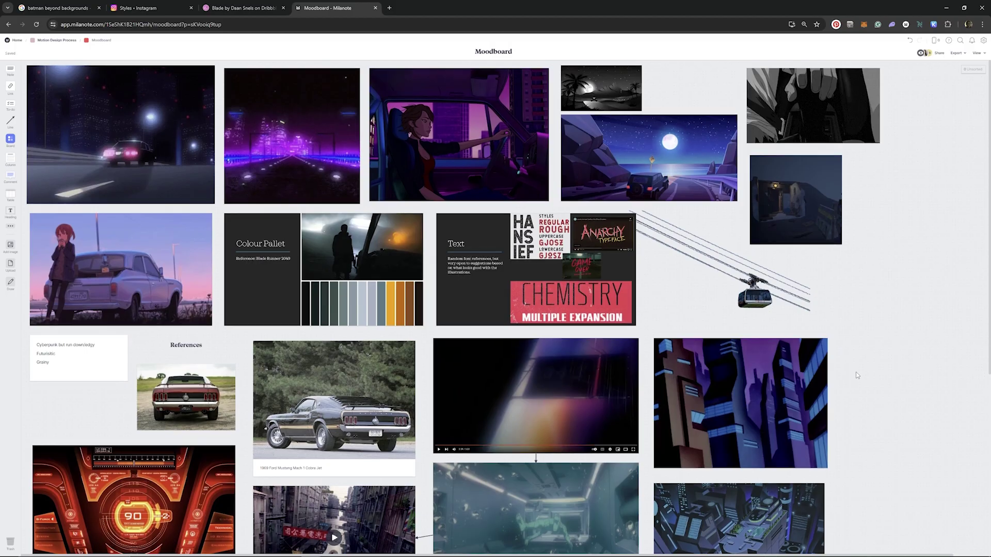
pyautogui.scroll(-5, 856, 375)
pyautogui.scroll(-1, 855, 375)
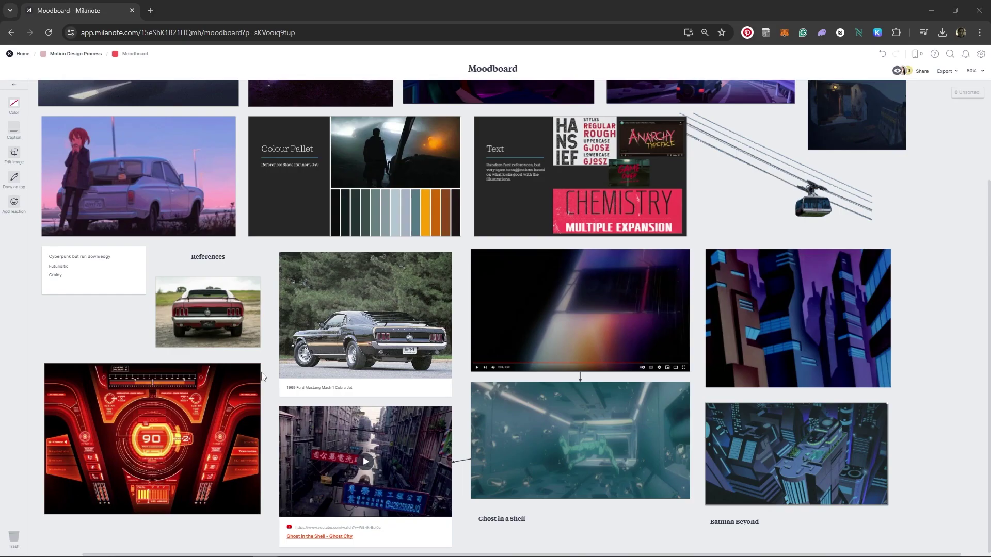
# Step: Select the two Mustang photos, then open the Storyboard/Animatic board
pyautogui.click(390, 329)
pyautogui.keyDown('shift'); pyautogui.click(250, 315); pyautogui.keyUp('shift')
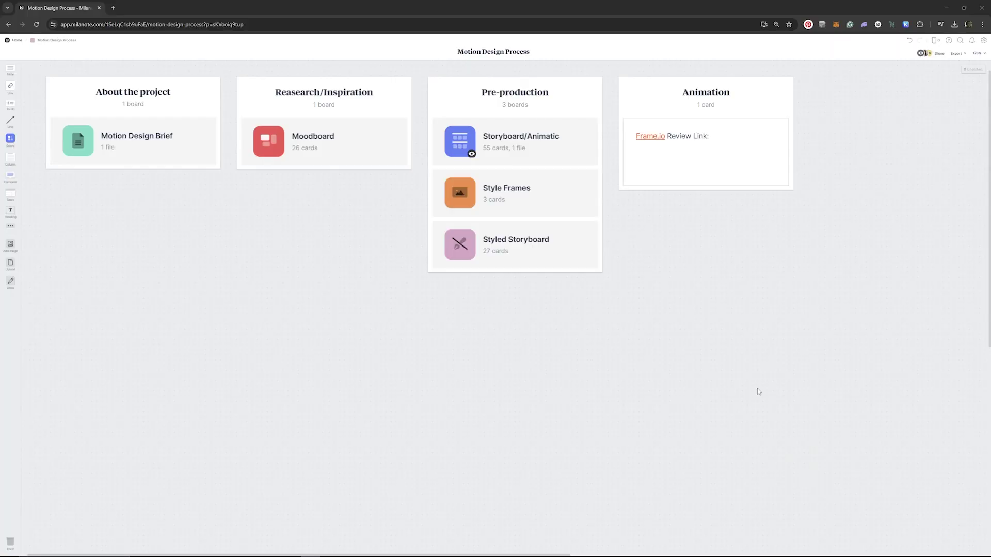
pyautogui.click(465, 149)
pyautogui.scroll(-5, 969, 237)
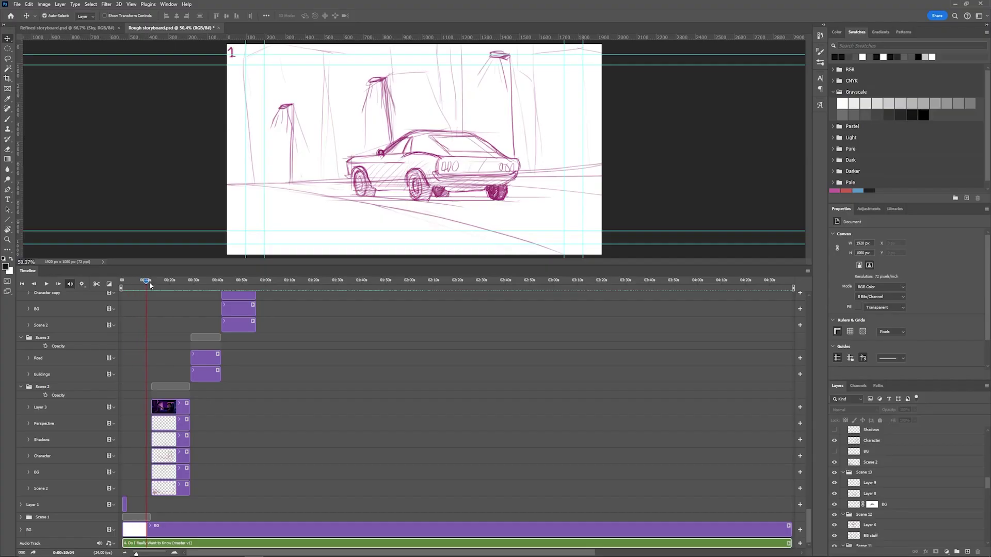
# Step: Scrub the animation to the second sketch frame, then search for 'street lamp'
pyautogui.moveTo(150, 281); pyautogui.dragTo(797, 287)
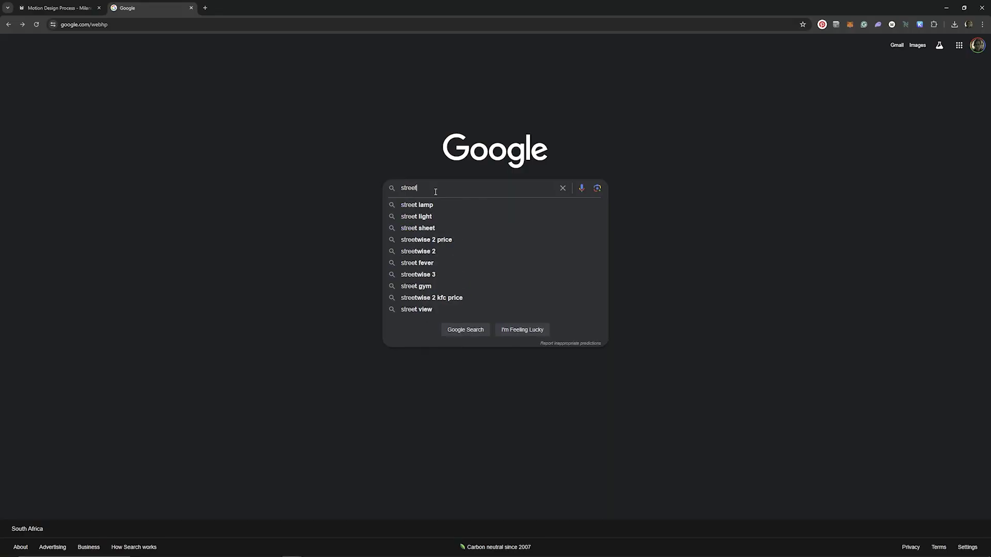
pyautogui.write('lamp')
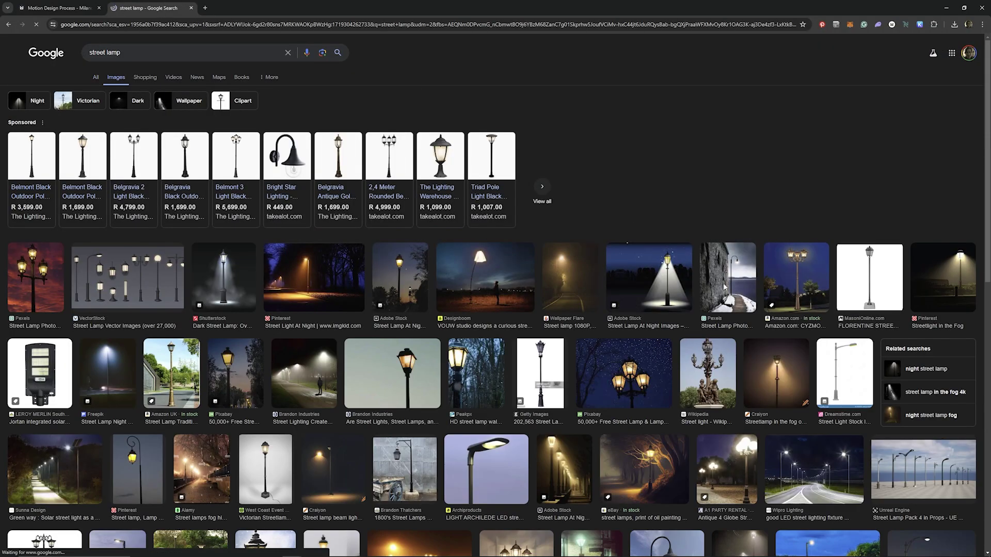
# Step: On Layer 2 above the faint sketch, draw a darker line along the house's left wall
pyautogui.scroll(-5, 756, 345)
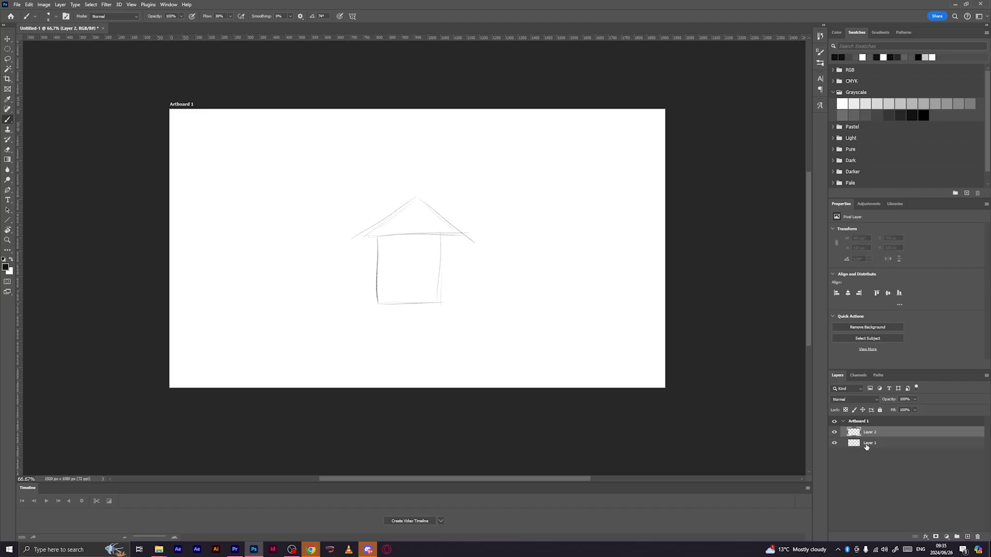
pyautogui.click(867, 443)
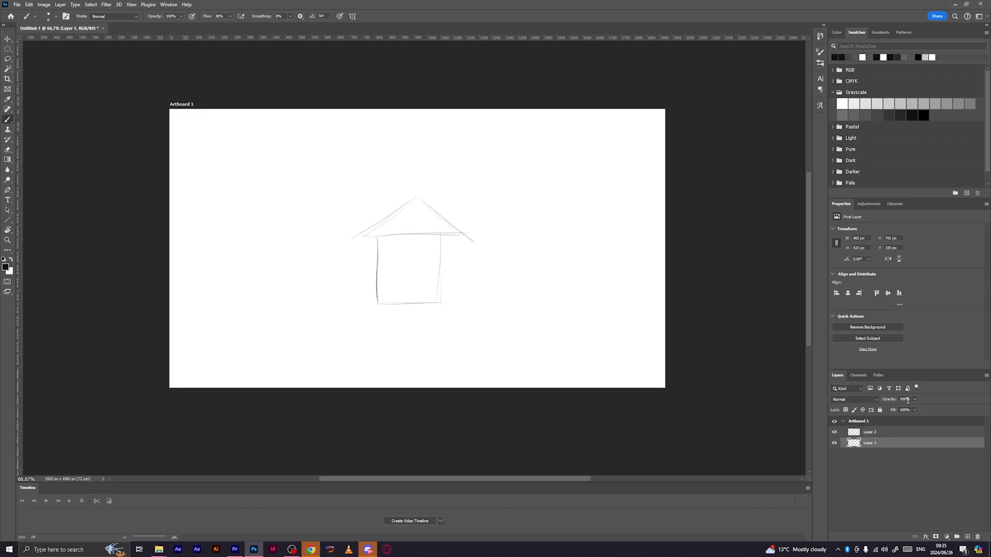
pyautogui.click(869, 433)
pyautogui.moveTo(377, 237); pyautogui.dragTo(376, 304)
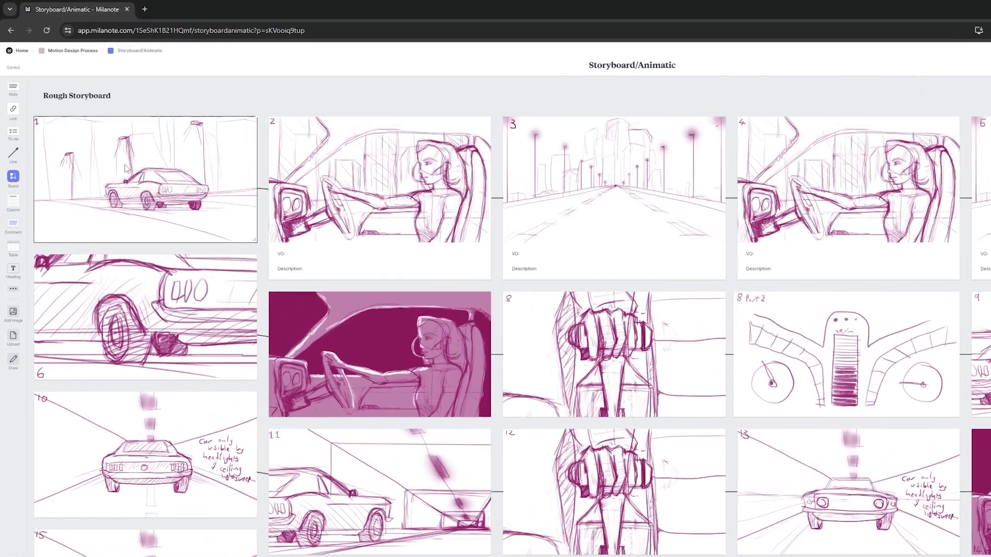
# Step: Caption storyboard frame 1 with the description 'The car drives fast'
pyautogui.click(30, 100)
pyautogui.click(14, 100)
pyautogui.click(83, 279)
pyautogui.write('The car drives fa')
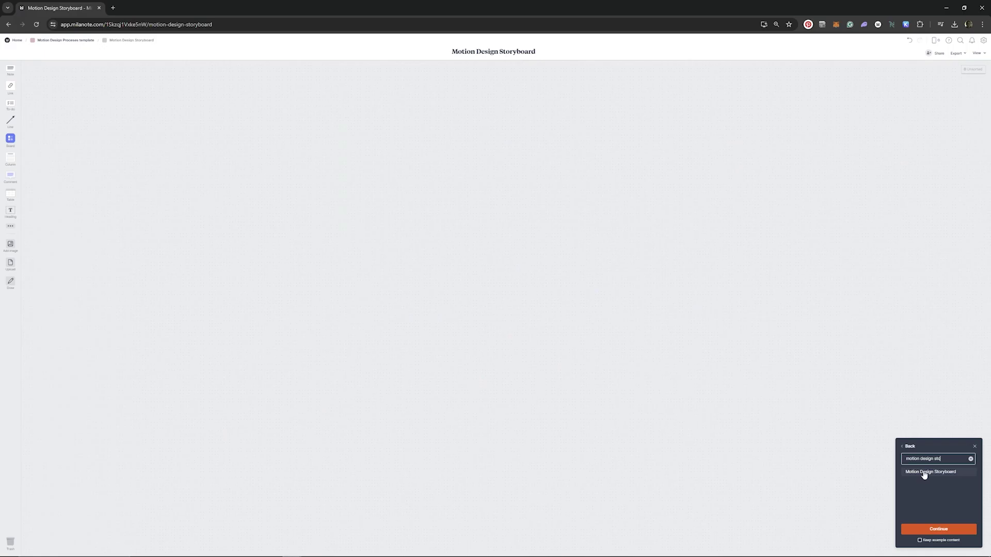
# Step: Apply the Motion Design Storyboard template and bring up the board's sharing options
pyautogui.click(924, 471)
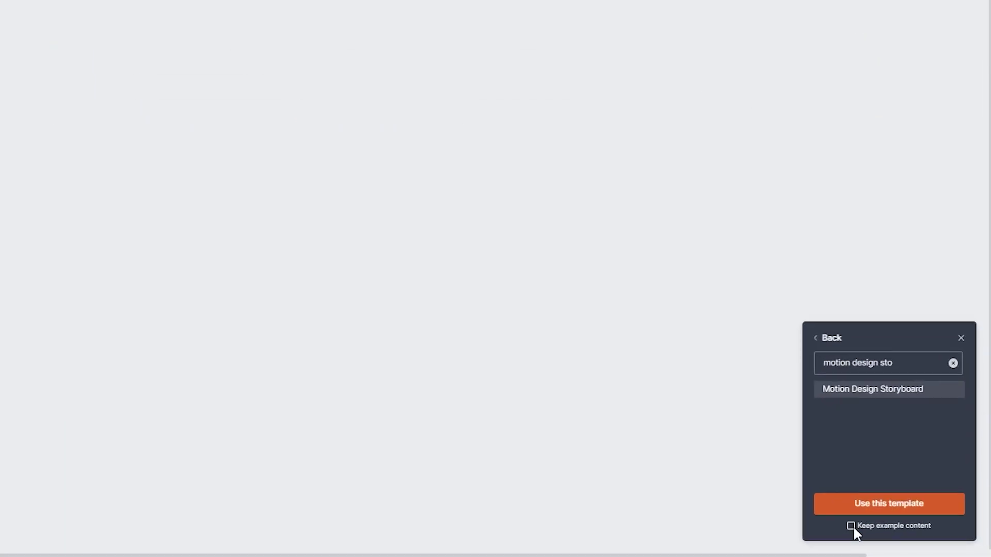
pyautogui.click(862, 507)
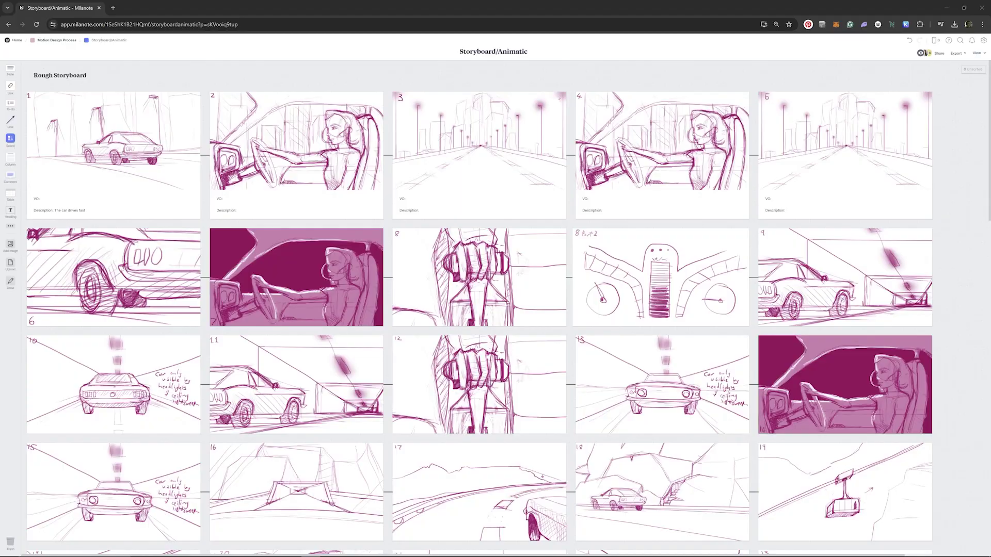
pyautogui.click(938, 53)
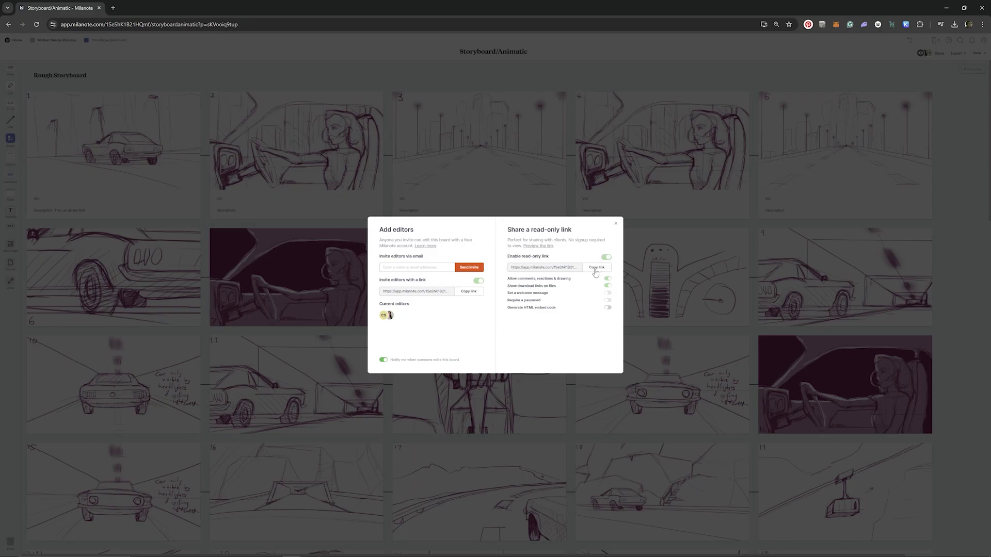
# Step: Dismiss the Share dialog and scroll down the storyboard board
pyautogui.click(750, 350)
pyautogui.scroll(-6, 751, 350)
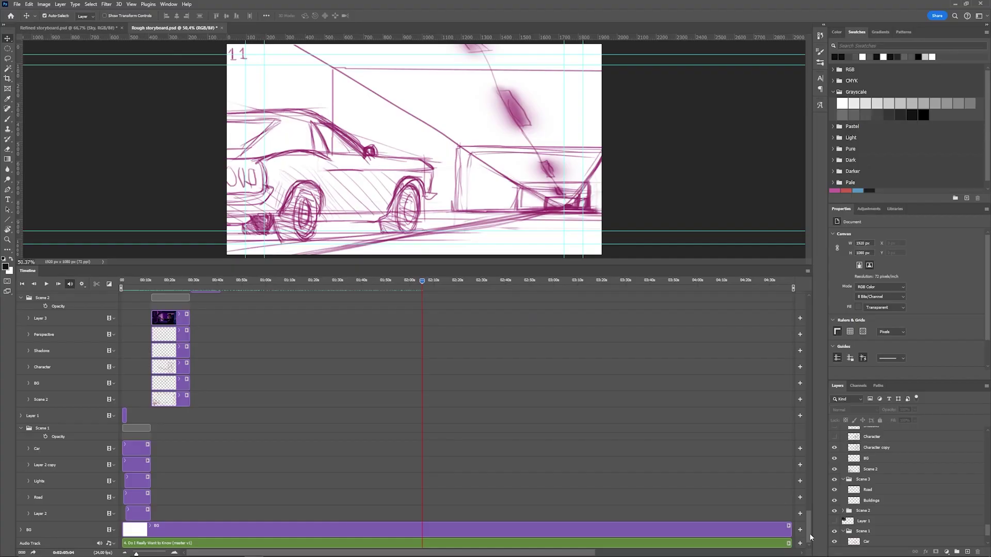
pyautogui.moveTo(809, 533); pyautogui.dragTo(820, 309)
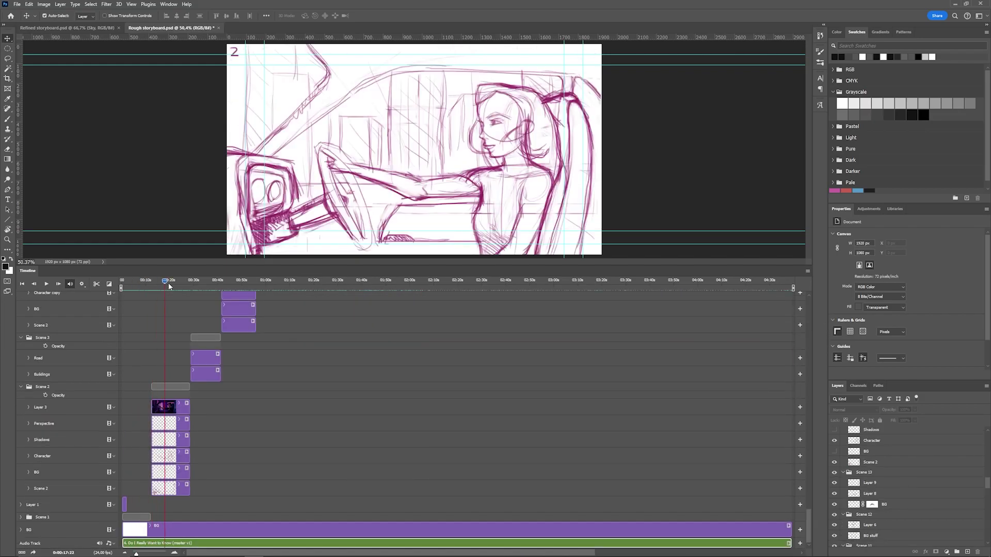
pyautogui.moveTo(169, 286); pyautogui.dragTo(725, 287)
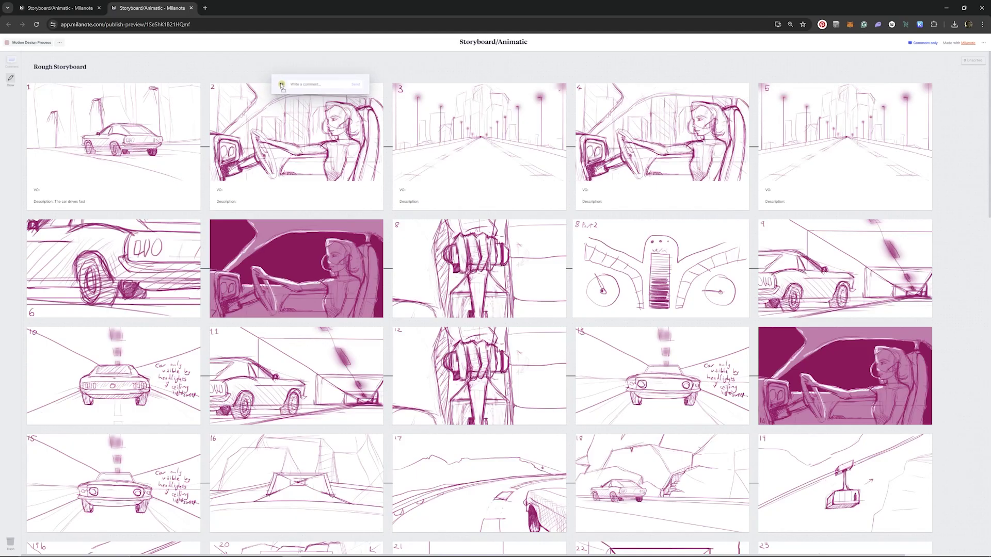
# Step: Comment asking to revise the shape of her head, then start another frame comment
pyautogui.scroll(-1, 313, 86)
pyautogui.write('the shape of her head')
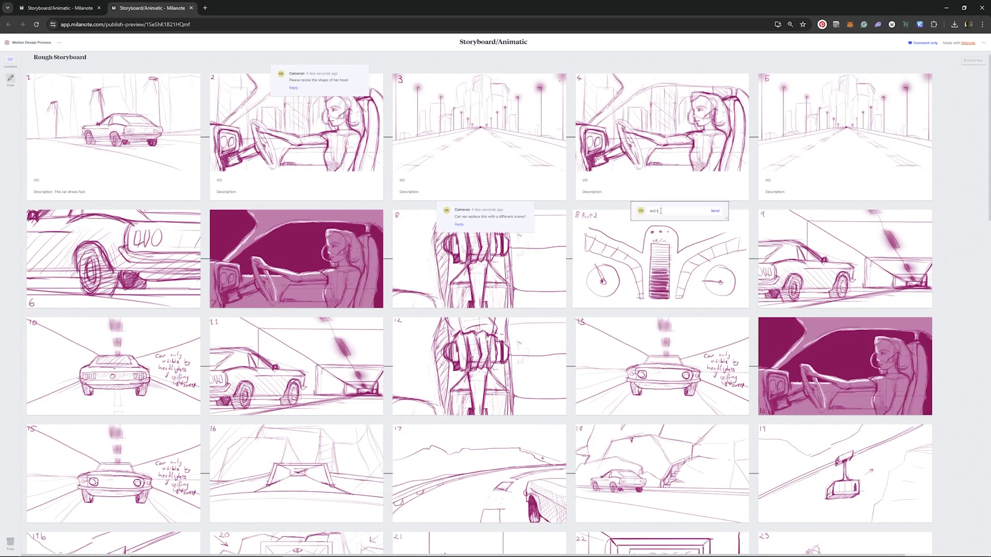
pyautogui.click(572, 398)
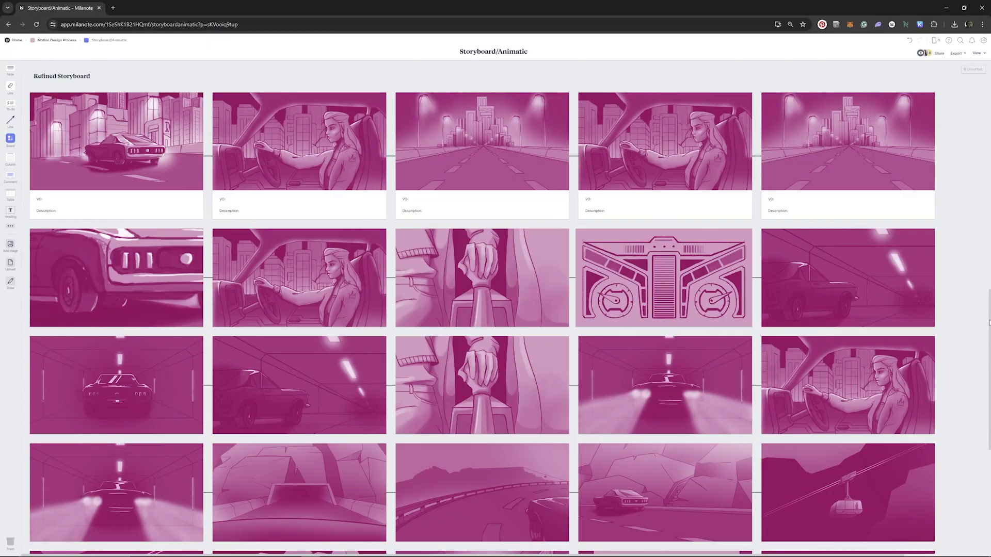
# Step: Scroll through the 26 shaded pink frames of the Refined Storyboard
pyautogui.scroll(-2, 482, 307)
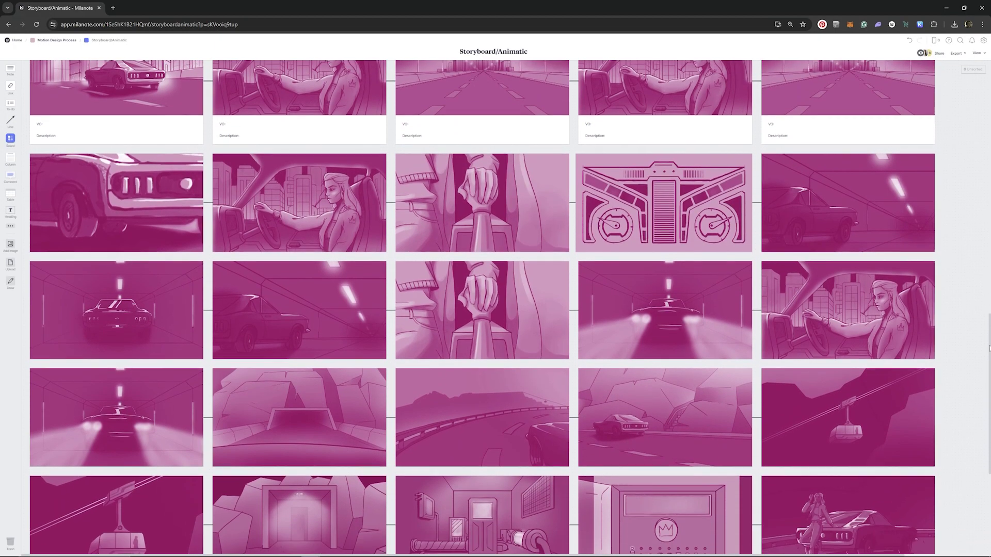
pyautogui.scroll(-3, 482, 307)
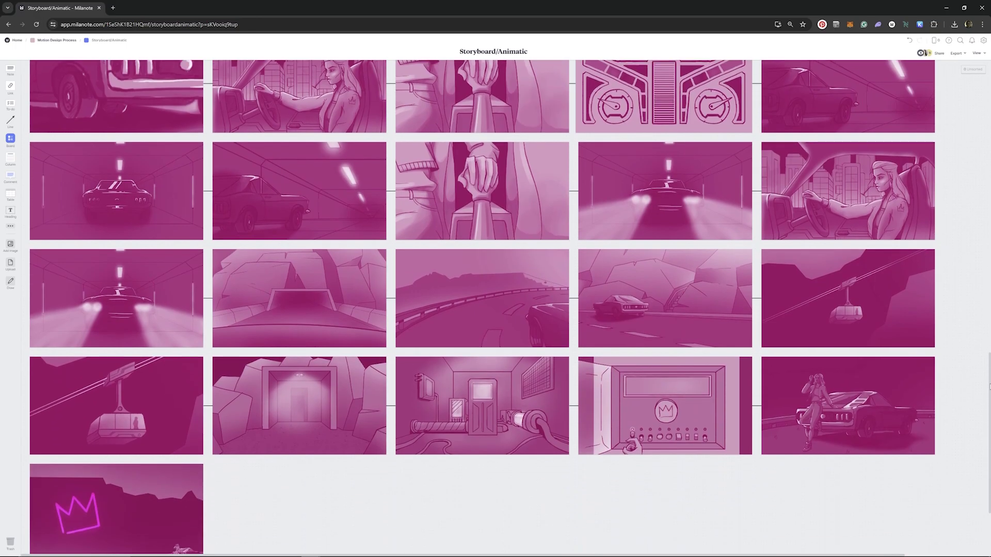
pyautogui.scroll(-1, 482, 307)
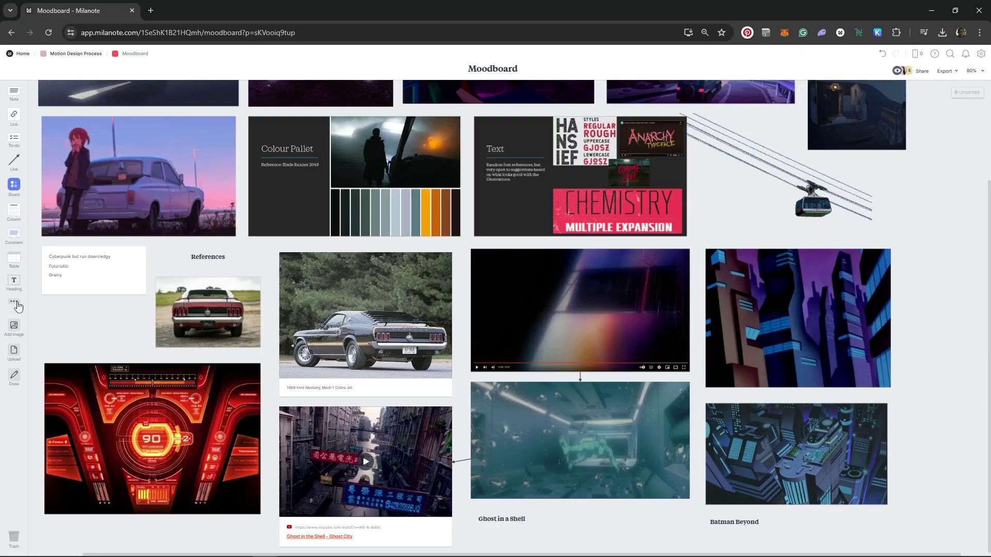
# Step: Add a colour card to the swatch column and sample Ripe Plum (#3C015E) for the top swatch
pyautogui.click(16, 303)
pyautogui.moveTo(67, 270); pyautogui.dragTo(935, 271)
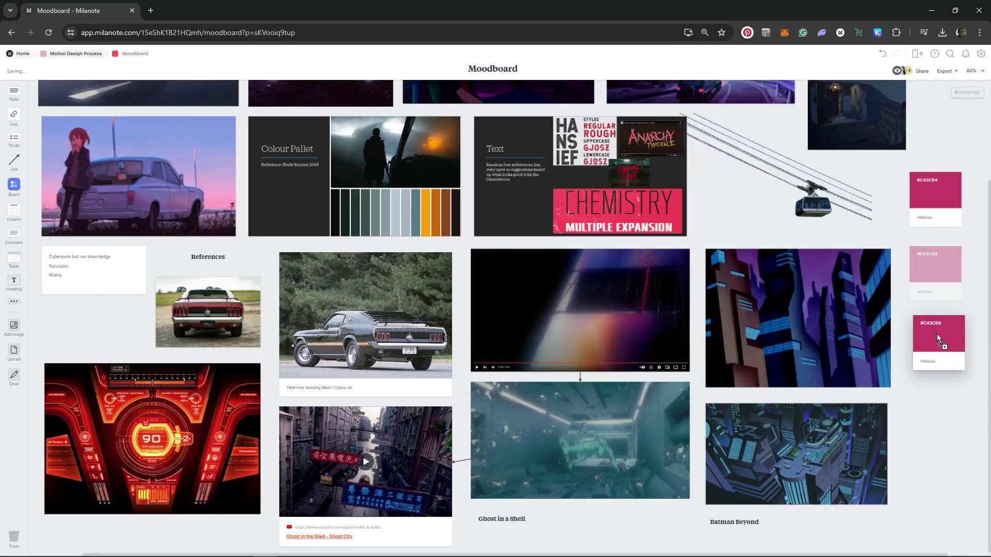
pyautogui.moveTo(936, 333); pyautogui.dragTo(936, 331)
pyautogui.scroll(3, 927, 326)
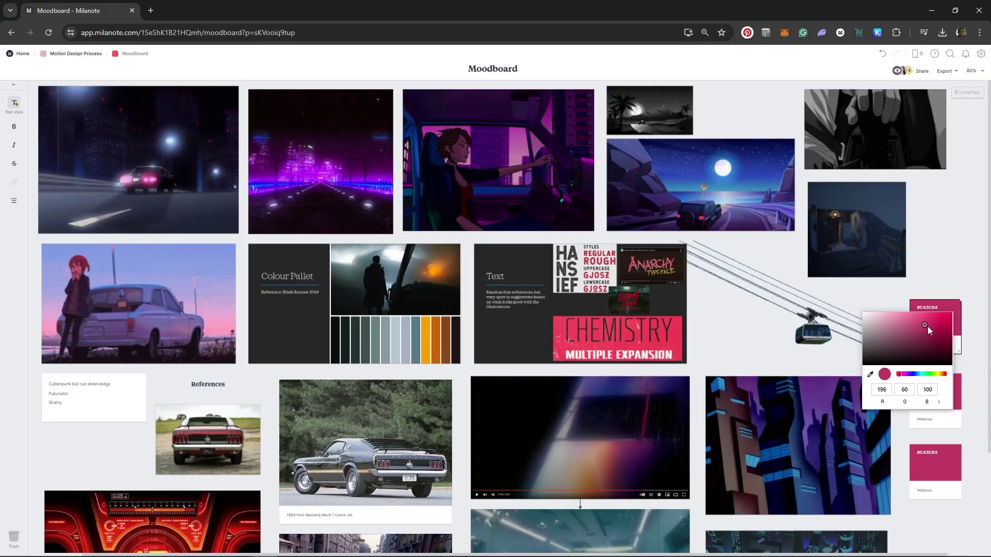
pyautogui.click(493, 143)
pyautogui.click(927, 400)
# Step: Sample Carnation Pink (#FFA3C4) from the car image and Boston Blue (#3B8FBF) from the building image
pyautogui.click(870, 448)
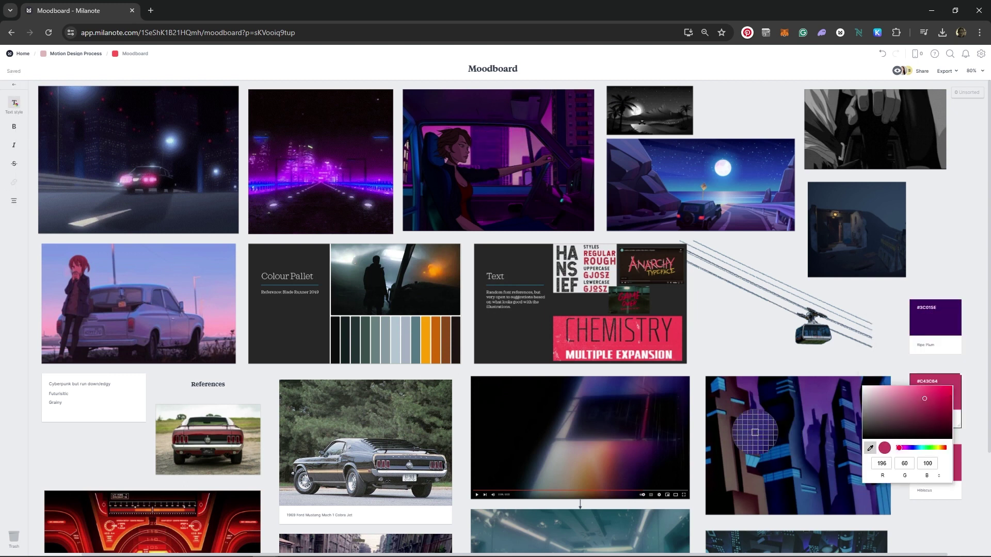
pyautogui.click(194, 330)
pyautogui.scroll(-3, 925, 434)
pyautogui.scroll(1, 924, 434)
pyautogui.click(939, 391)
pyautogui.click(869, 442)
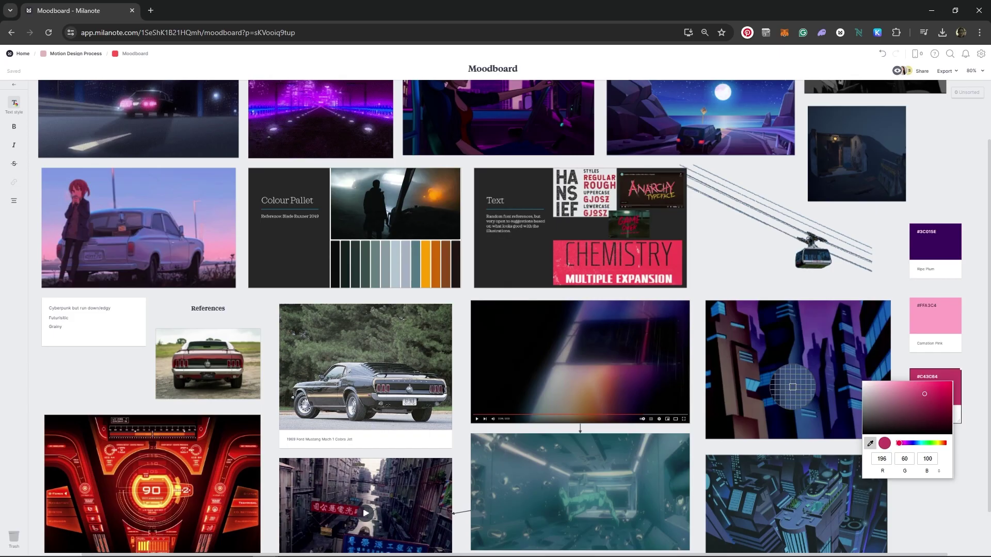
pyautogui.click(793, 387)
pyautogui.click(979, 363)
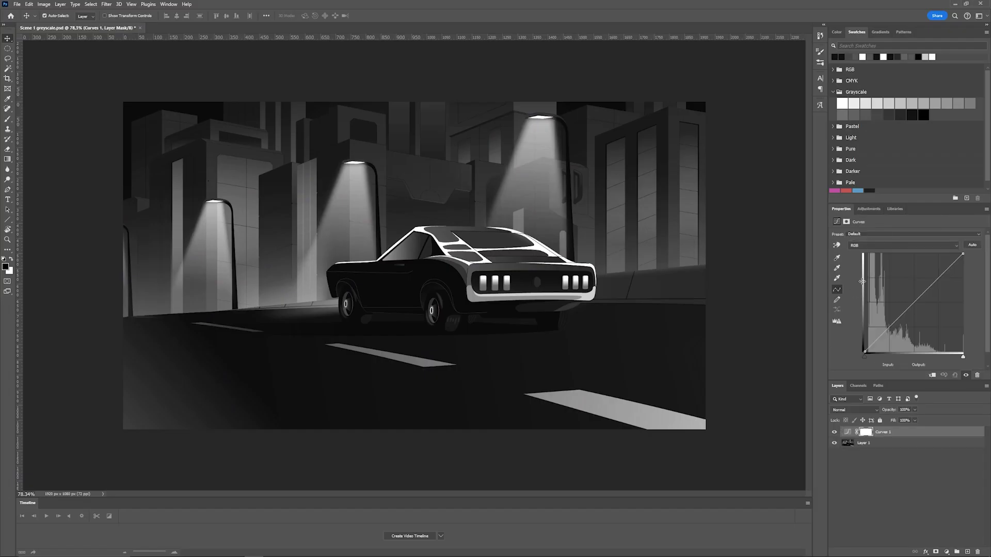
# Step: In Photoshop, raise the red and blue Curves to tint the greyscale street scene, comparing it on and off
pyautogui.moveTo(909, 309)
pyautogui.mouseDown()
pyautogui.moveTo(908, 288)
pyautogui.moveTo(909, 310)
pyautogui.mouseUp()
pyautogui.click(903, 245)
pyautogui.click(877, 269)
pyautogui.moveTo(944, 272); pyautogui.dragTo(944, 260)
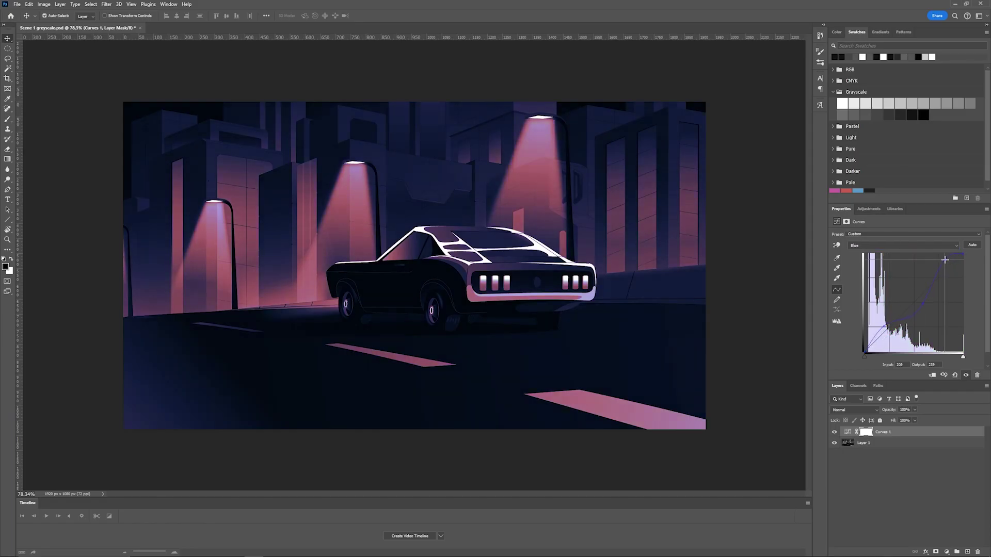
pyautogui.click(835, 432)
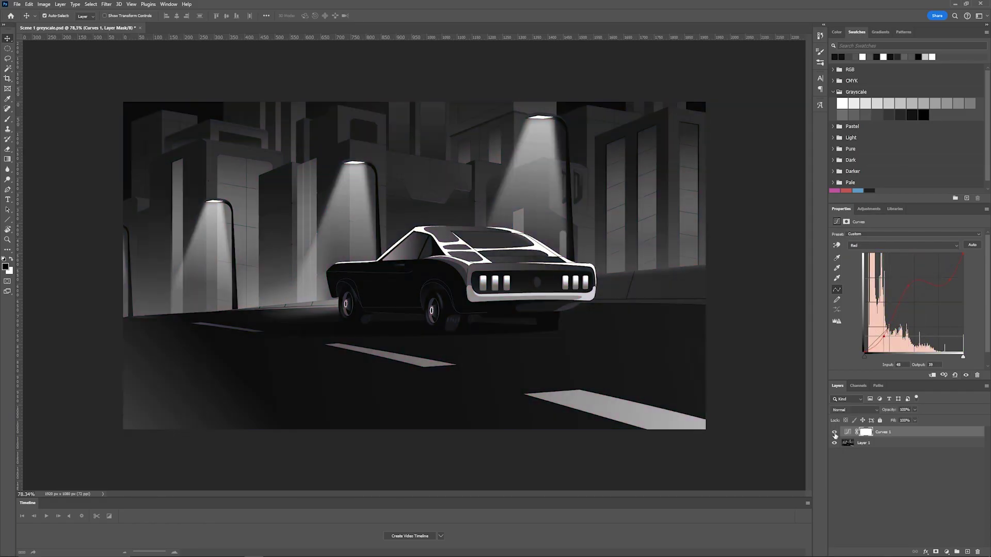
pyautogui.click(834, 433)
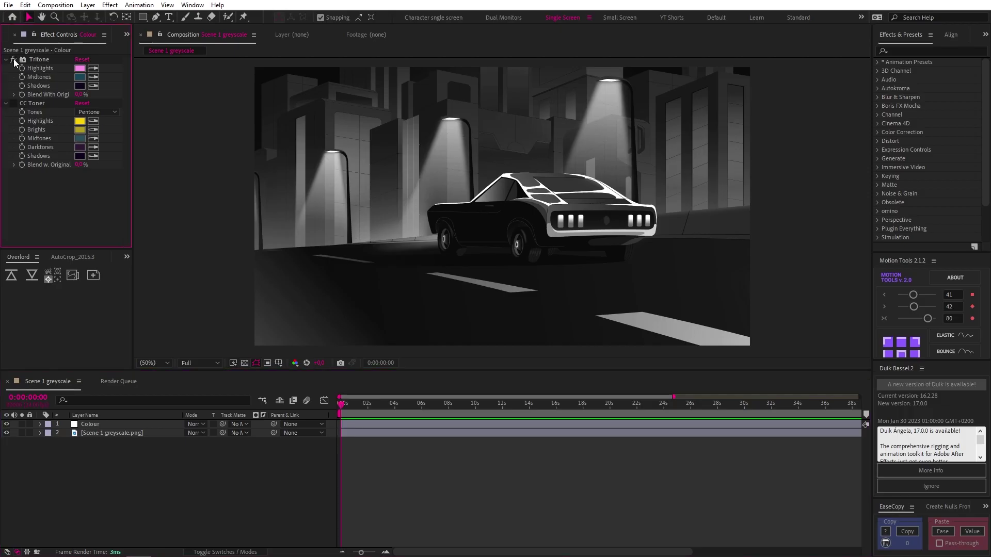
# Step: Compare Tritone and CC Toner tints, finishing with Tritone's pink and teal on and CC Toner off
pyautogui.click(14, 59)
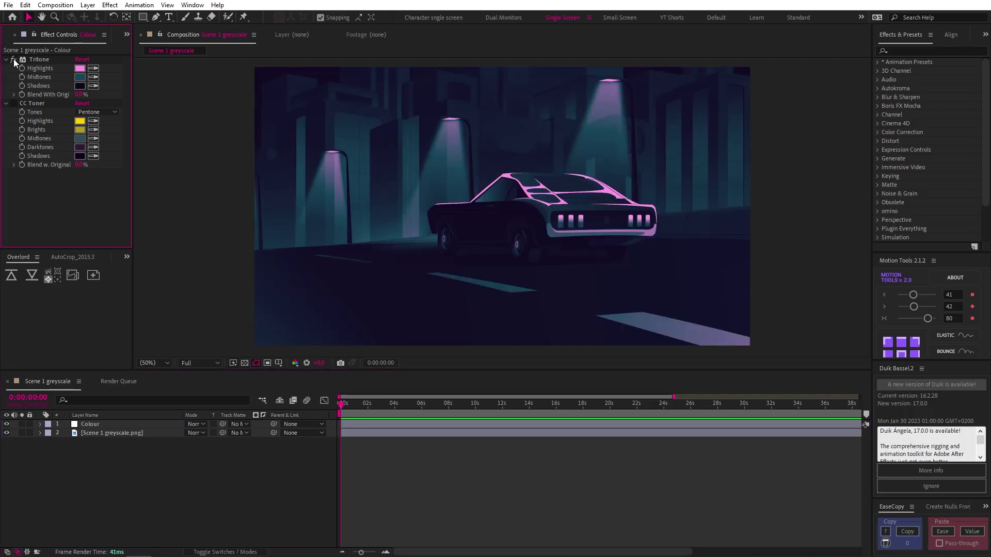
pyautogui.click(13, 60)
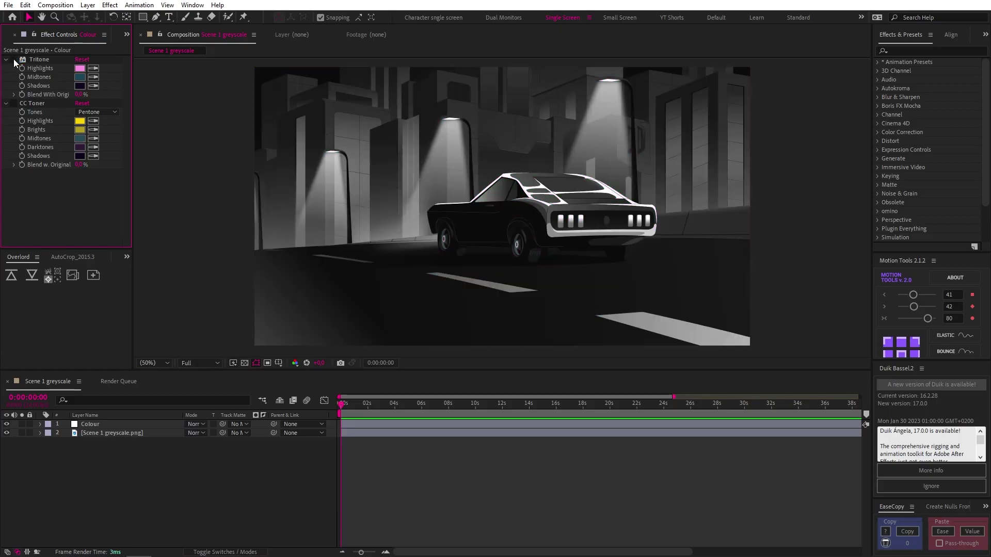
pyautogui.click(13, 103)
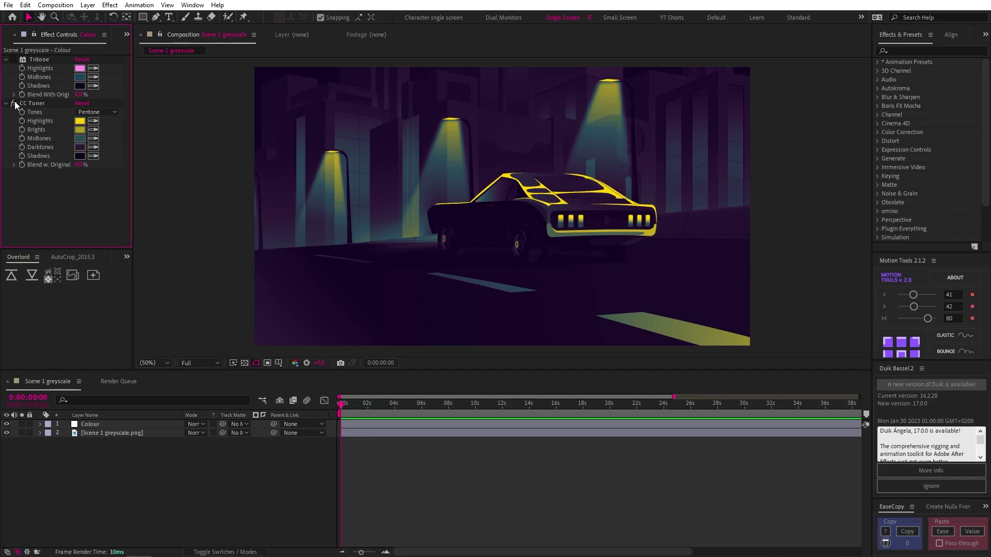
pyautogui.click(13, 103)
pyautogui.click(13, 60)
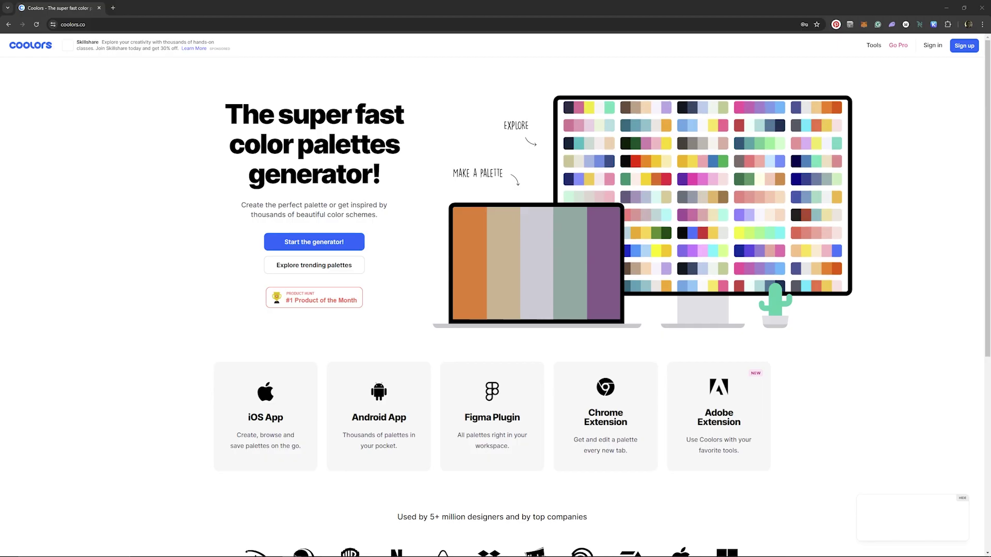
# Step: Launch the Coolors generator and cycle through three new random five-colour palettes
pyautogui.click(317, 239)
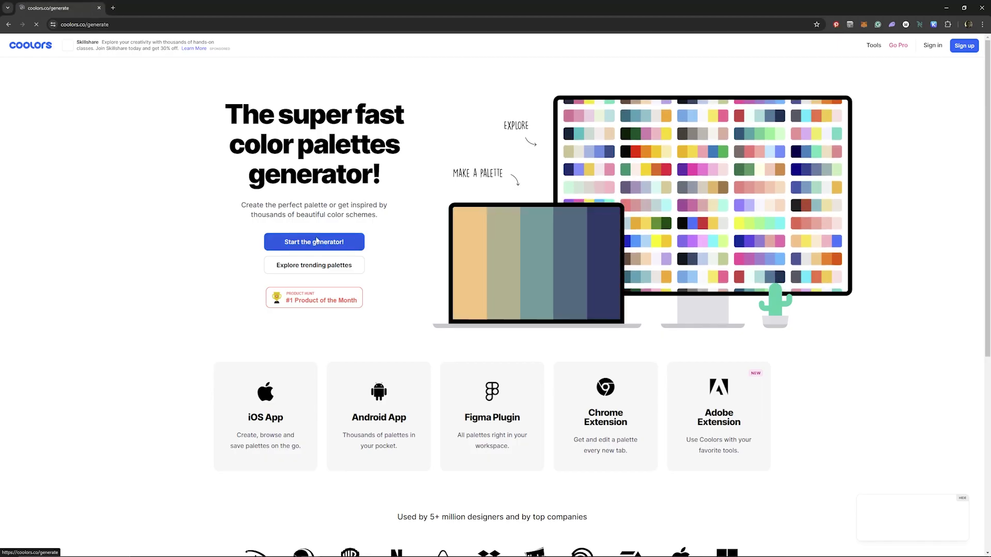
pyautogui.press('space')
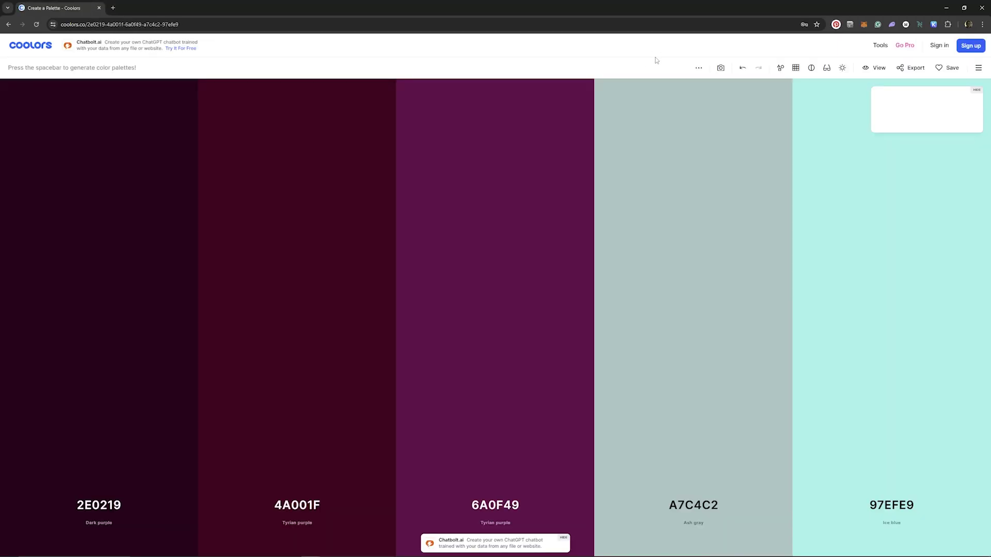
pyautogui.press('space')
pyautogui.press('space')
pyautogui.press('space')
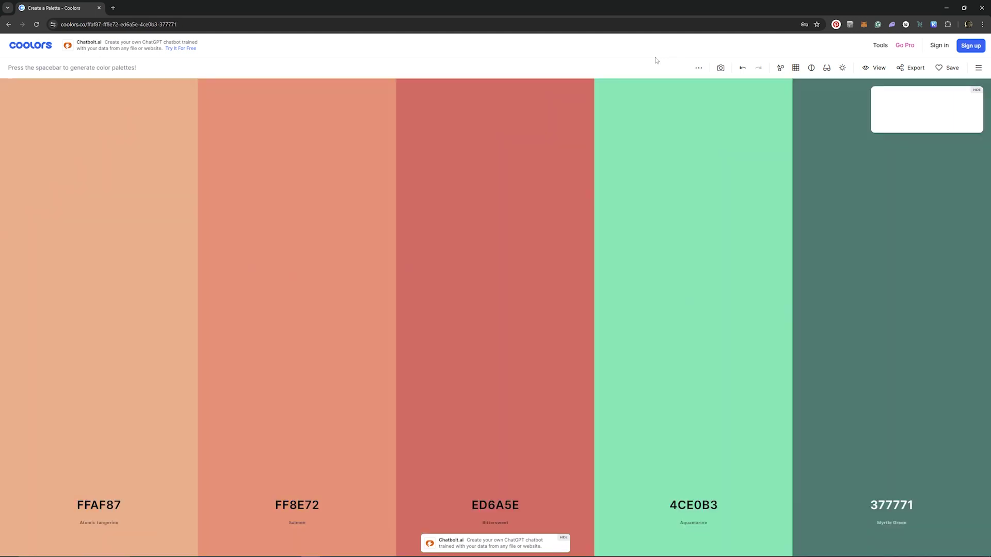
pyautogui.press('space')
pyautogui.press('space')
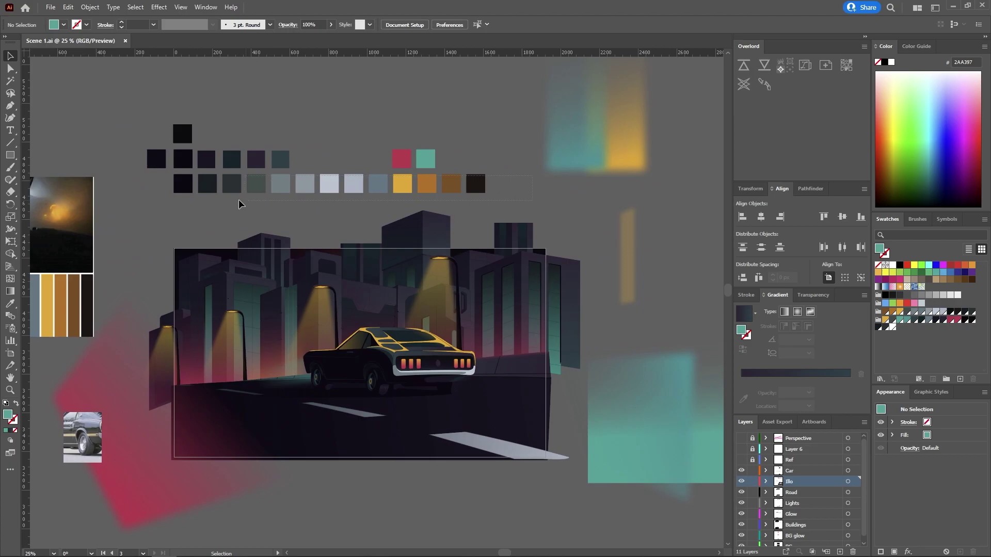
# Step: Select the bottom swatch row together with the swatch group above it
pyautogui.click(177, 200)
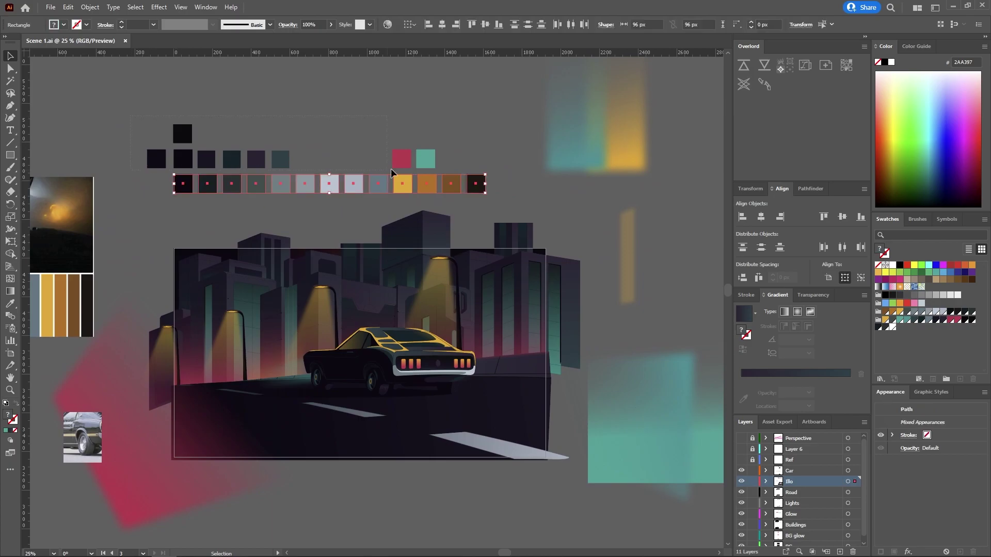
pyautogui.keyDown('shift'); pyautogui.click(440, 162); pyautogui.keyUp('shift')
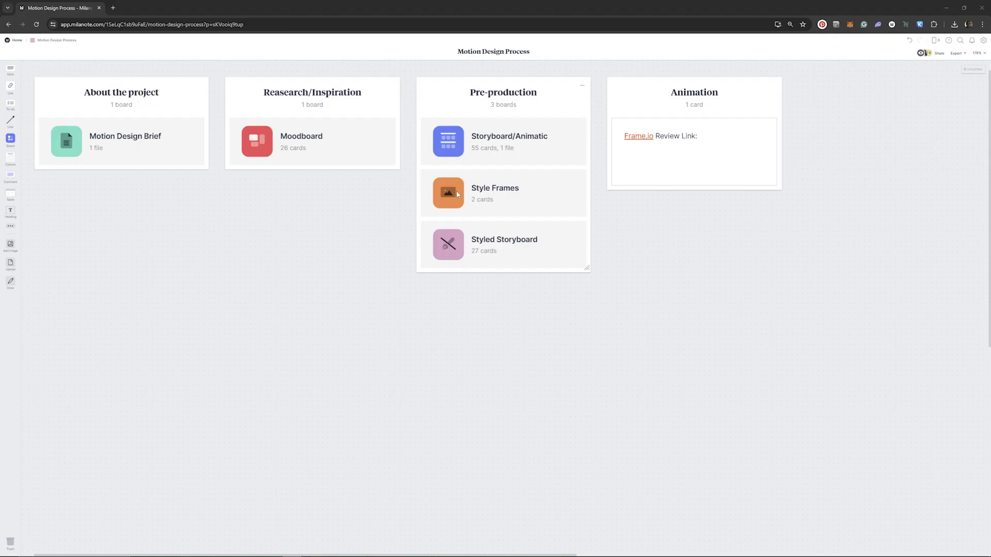
# Step: Open the Style Frames board, zoom in and pan across to the Style 1 frame
pyautogui.click(457, 194)
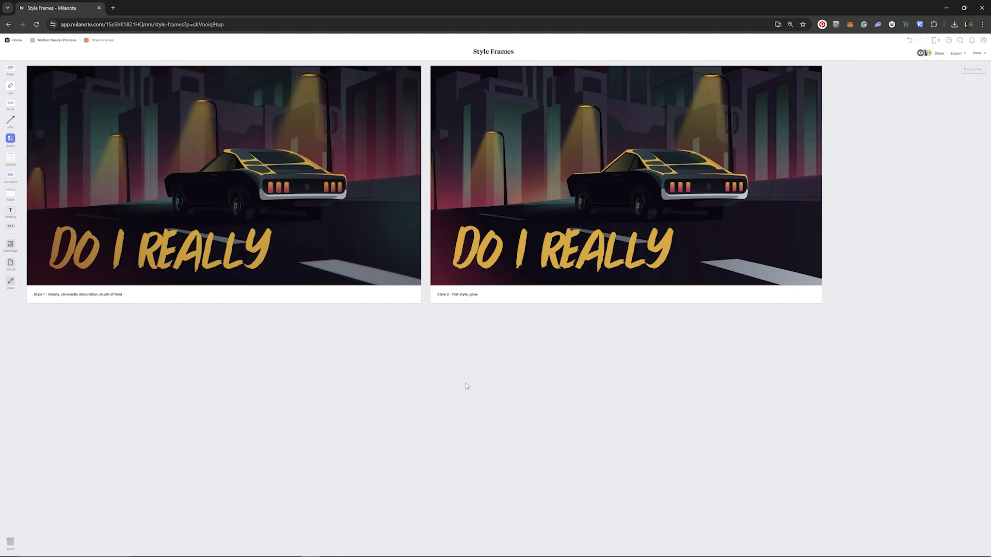
pyautogui.scroll(5, 605, 69)
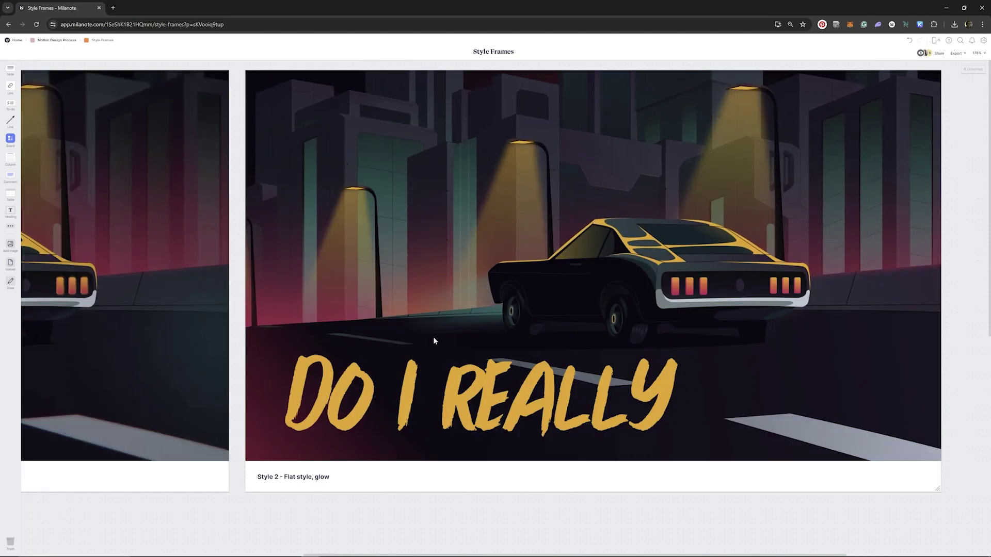
pyautogui.moveTo(235, 340); pyautogui.dragTo(778, 328)
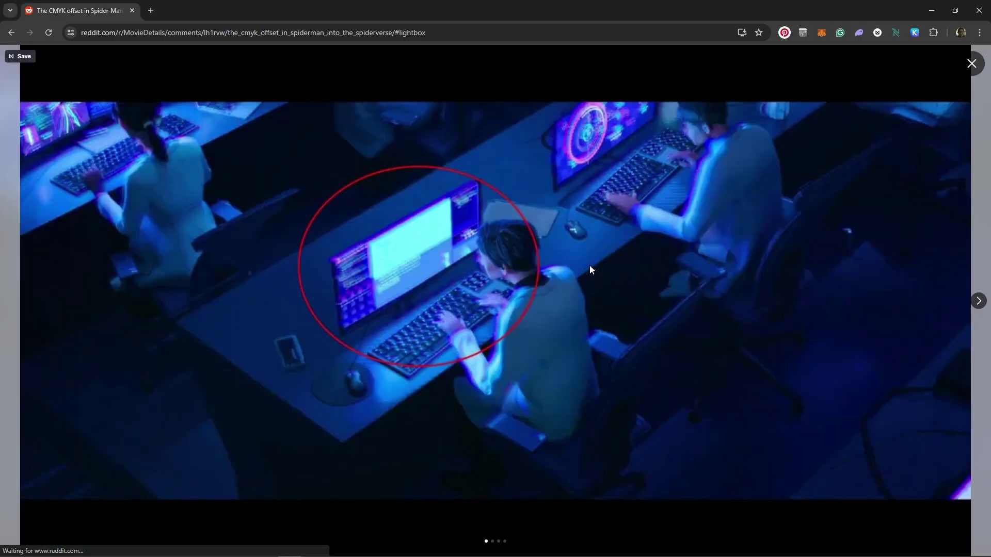
# Step: Step through the four CMYK offset example images, then bring up the board's sharing options
pyautogui.click(978, 303)
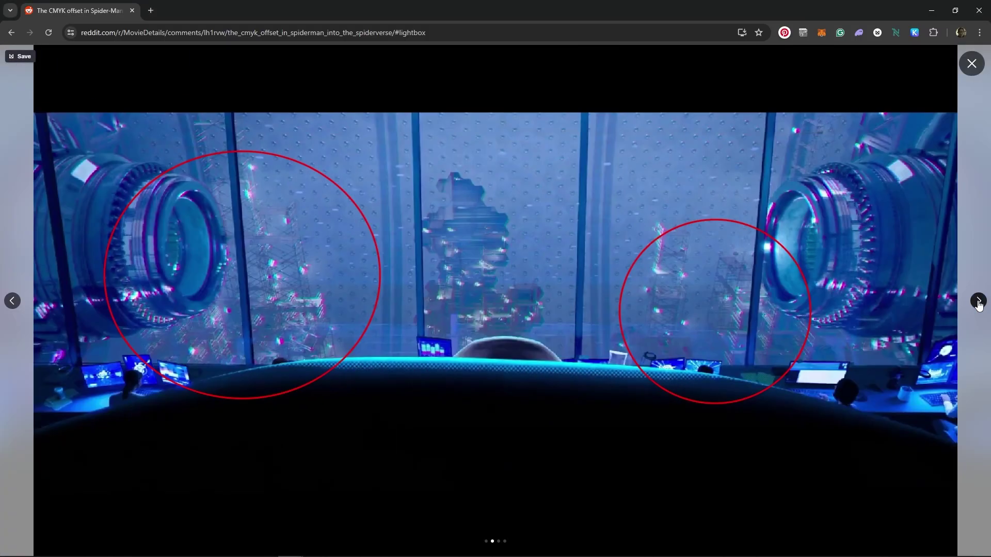
pyautogui.click(978, 302)
pyautogui.click(979, 302)
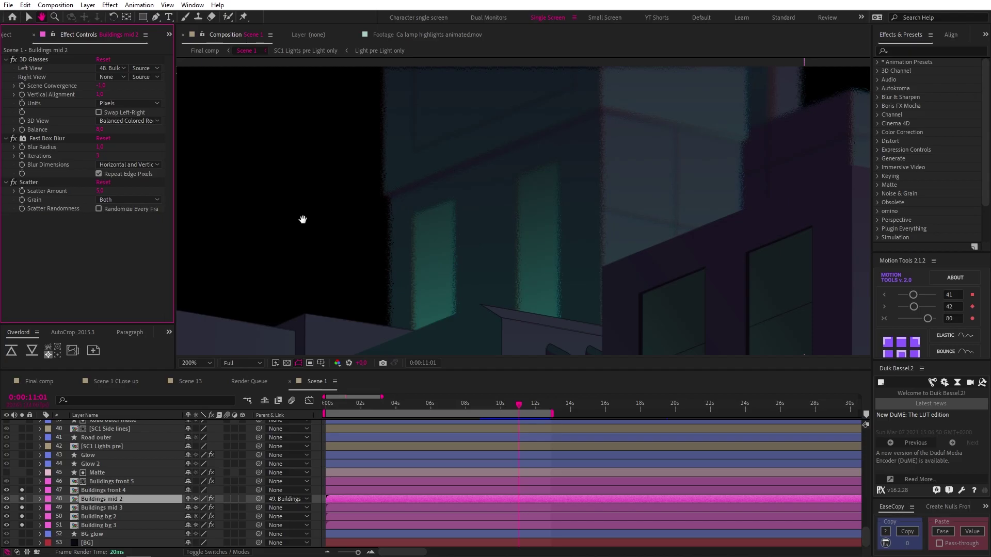
pyautogui.moveTo(302, 219); pyautogui.dragTo(572, 242)
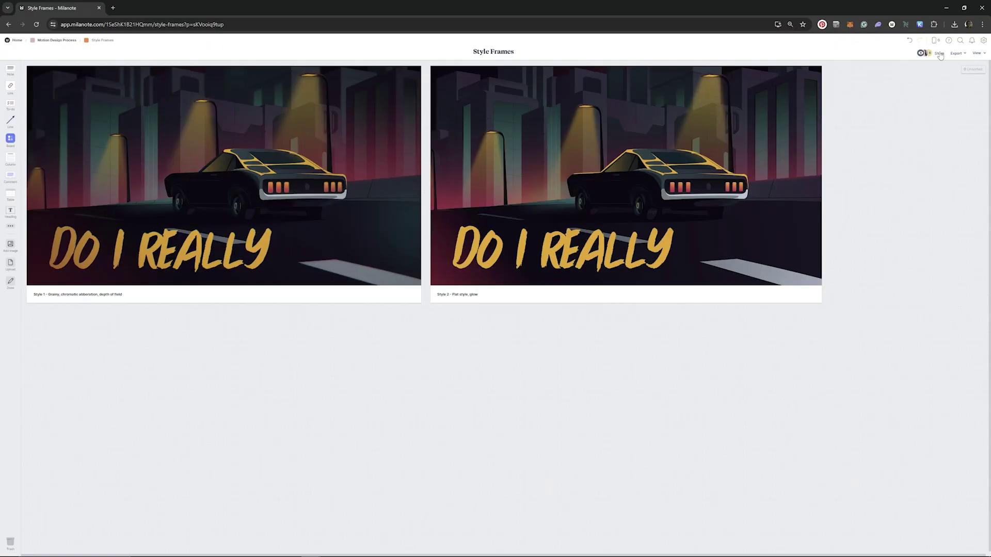
pyautogui.click(938, 54)
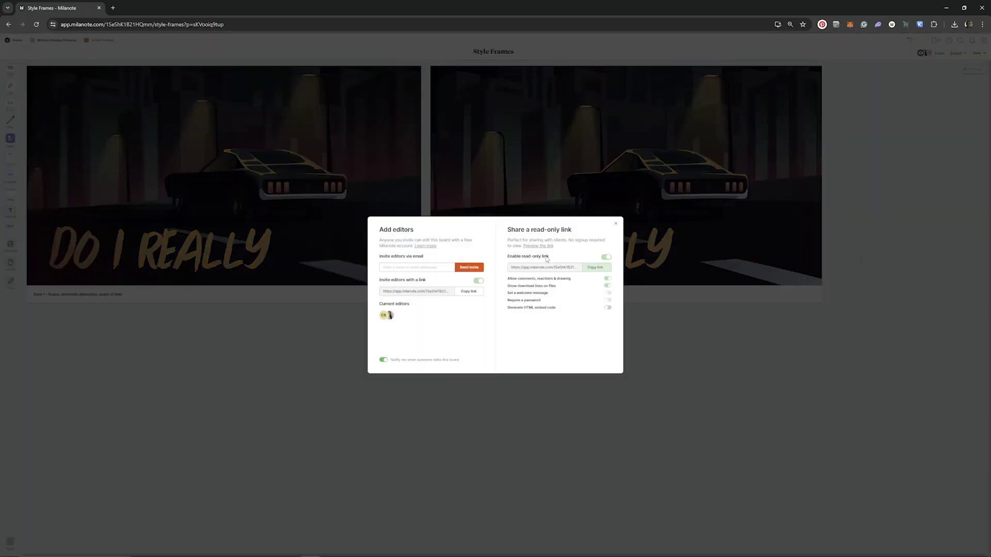
# Step: Preview the read-only link and post the comment 'This is the one' beneath Style 1
pyautogui.click(532, 246)
pyautogui.click(159, 326)
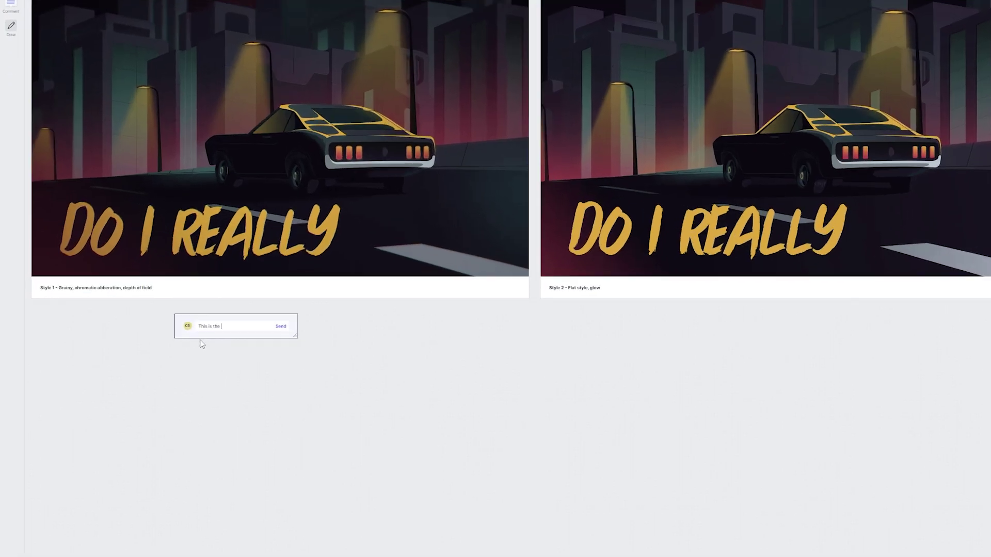
pyautogui.write('This is the one! Thanks Cameron!')
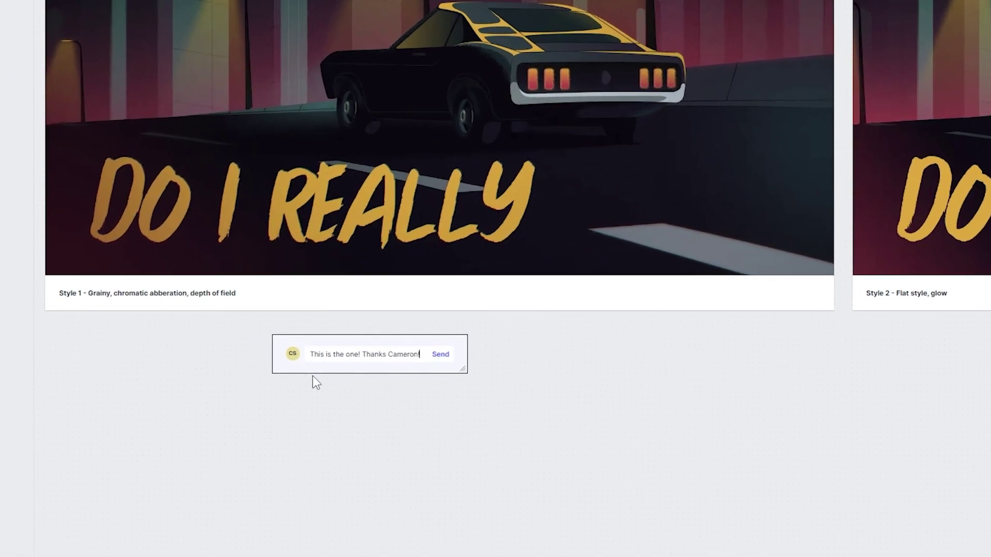
pyautogui.press('Return')
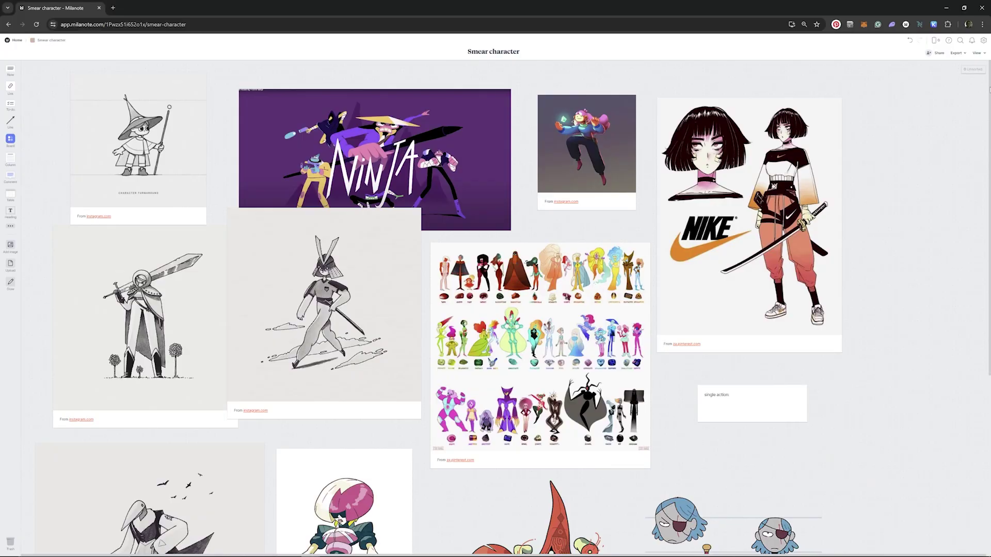
pyautogui.scroll(-2, 496, 309)
pyautogui.scroll(-5, 495, 310)
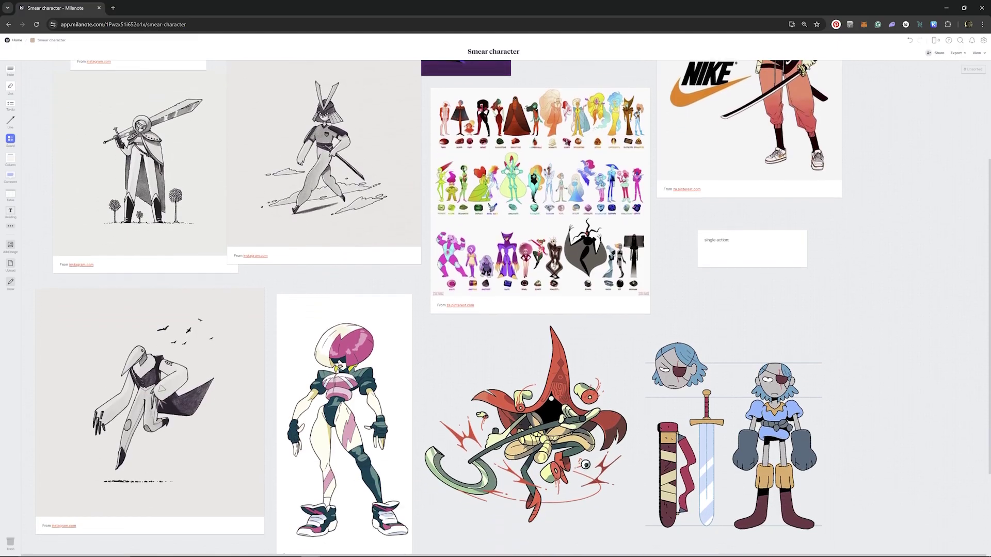
pyautogui.scroll(-1, 495, 310)
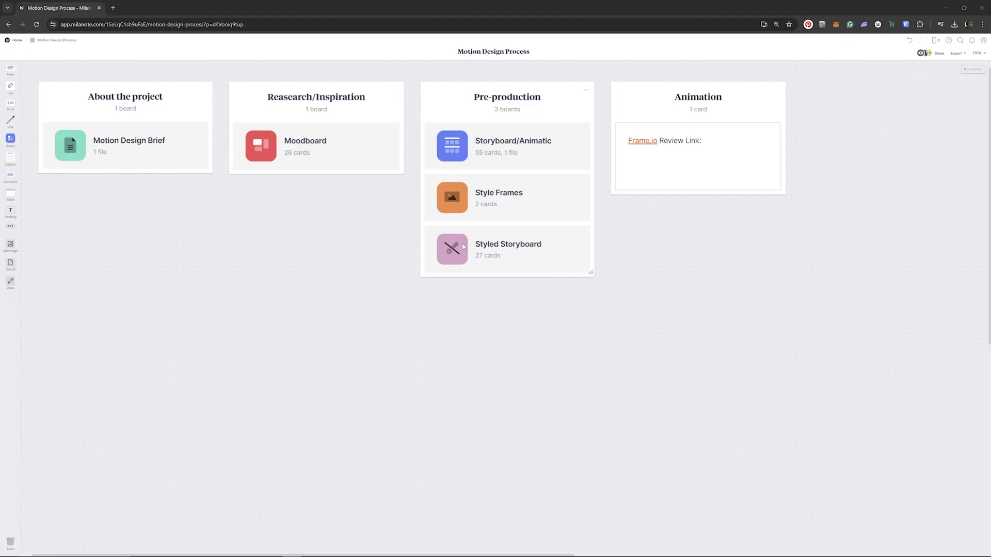
# Step: Open the Styled Storyboard board and scroll through its colour frames down to the neon crown shot
pyautogui.click(464, 248)
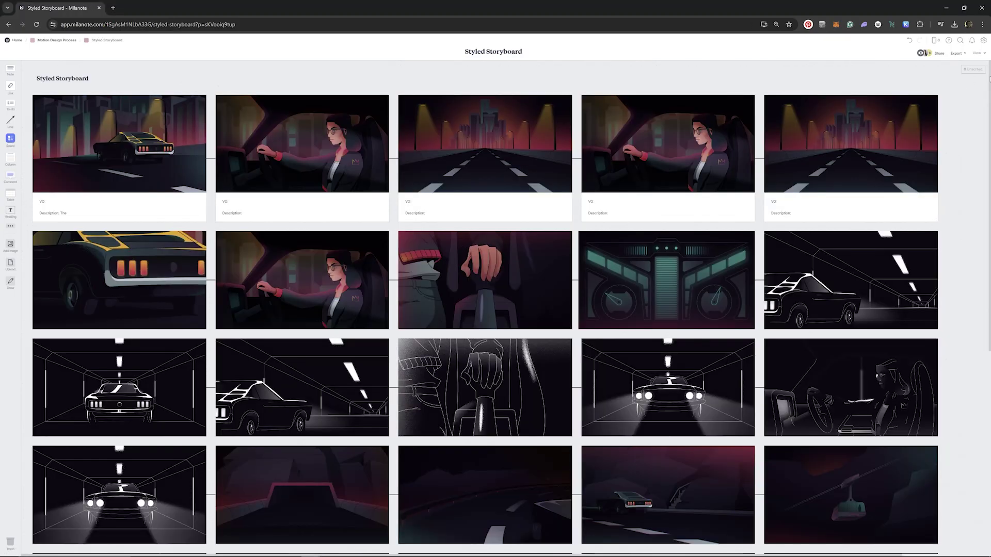
pyautogui.scroll(-4, 495, 306)
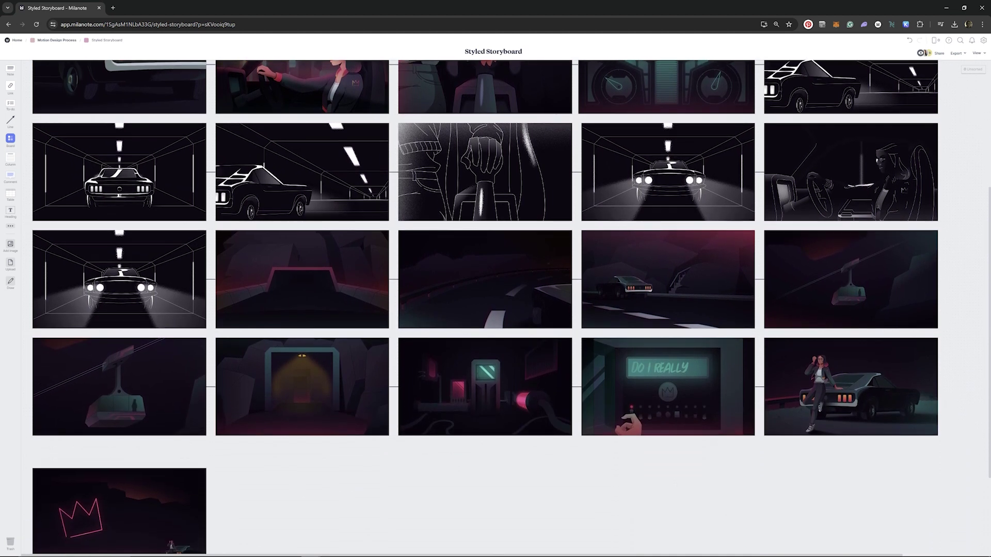
pyautogui.scroll(-1, 496, 307)
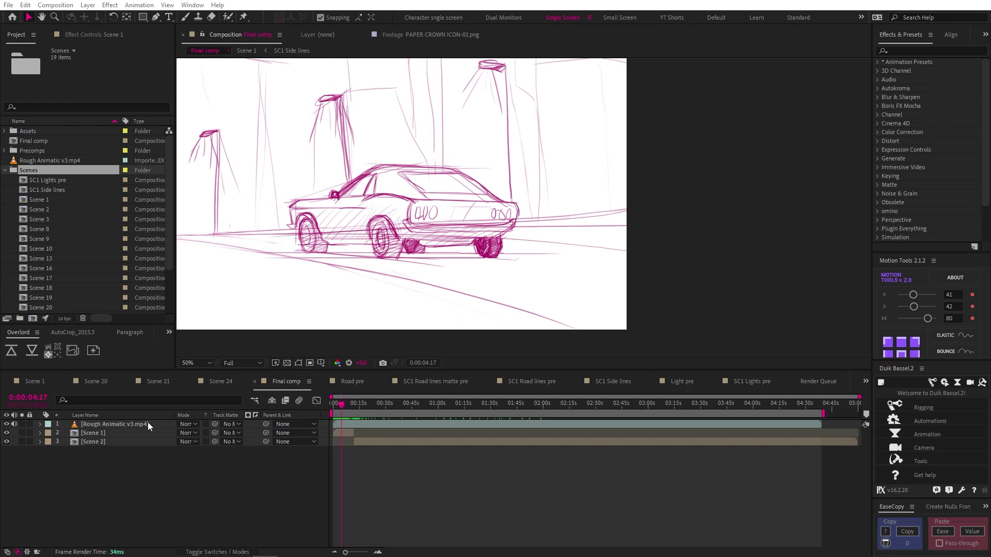
pyautogui.click(148, 423)
pyautogui.moveTo(341, 412); pyautogui.dragTo(361, 410)
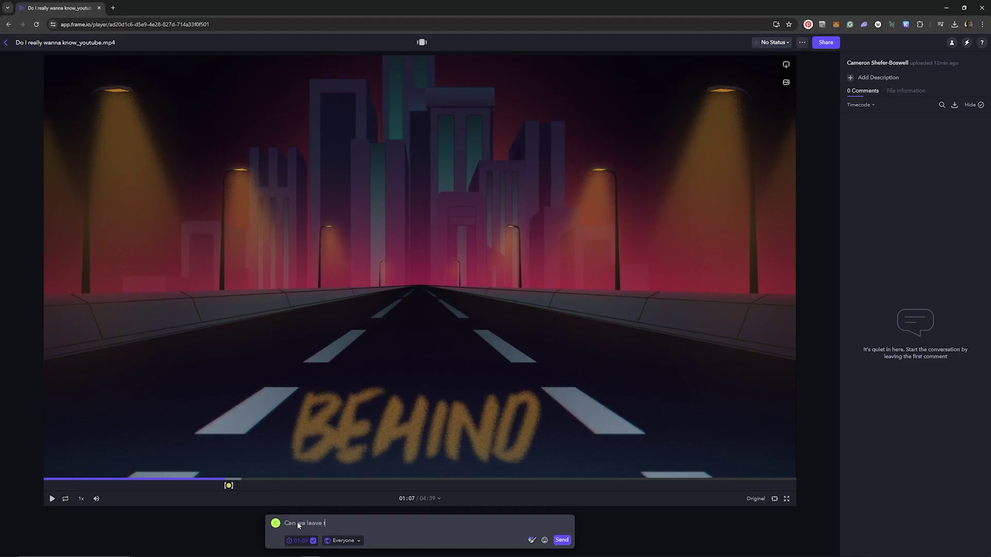
# Step: Post the 01:07 comment 'Can we leave this text on screen a bit longer' with its arrow drawing
pyautogui.write('text on screen a bit longer')
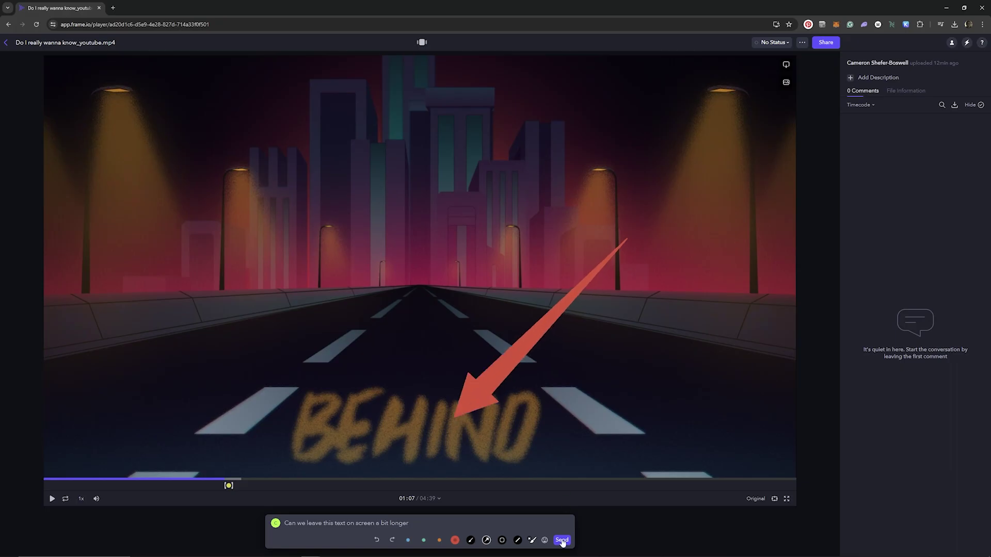
pyautogui.click(562, 540)
pyautogui.click(908, 135)
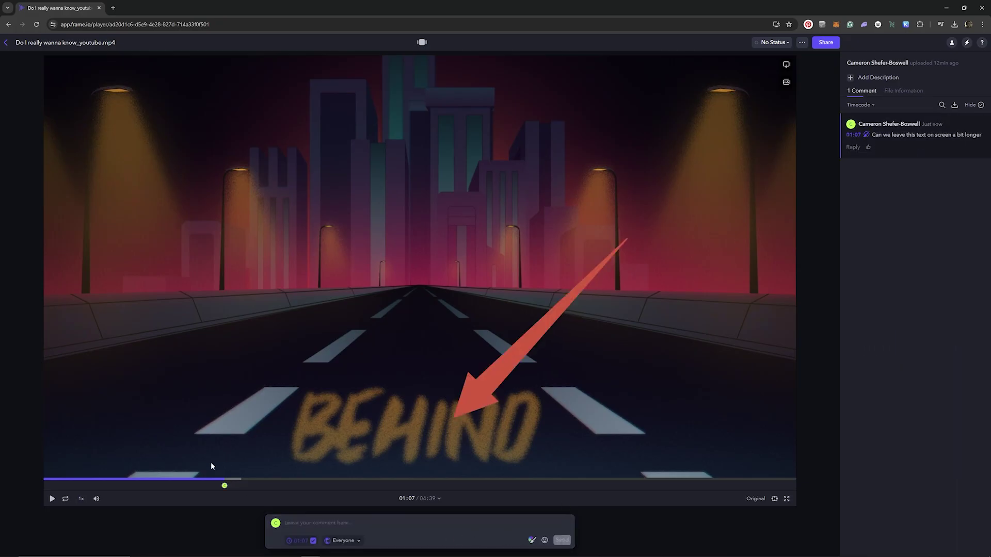